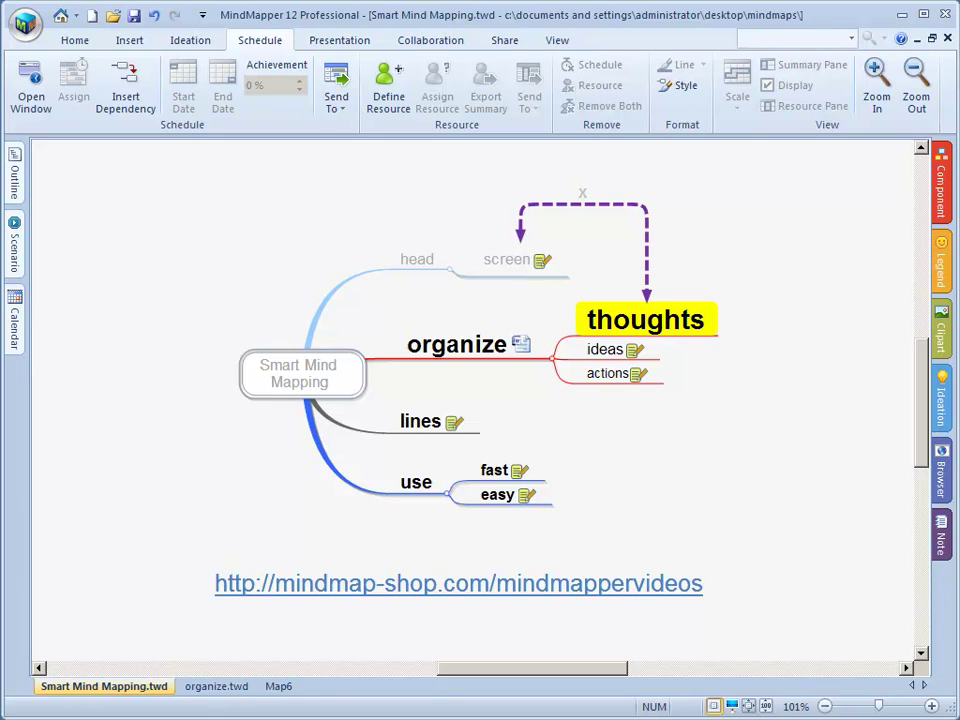
# Step: Schedule the thoughts topic as a Gantt task, and widen organize so its text fits one line
pyautogui.click(604, 352)
pyautogui.click(610, 373)
pyautogui.click(608, 351)
pyautogui.click(614, 338)
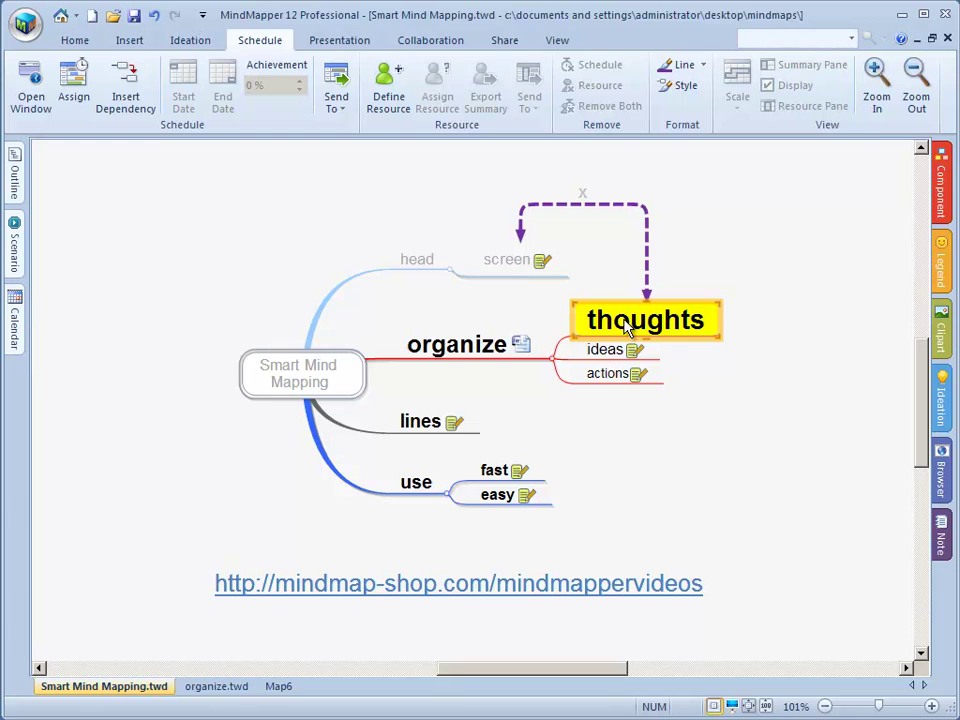
pyautogui.rightClick(627, 328)
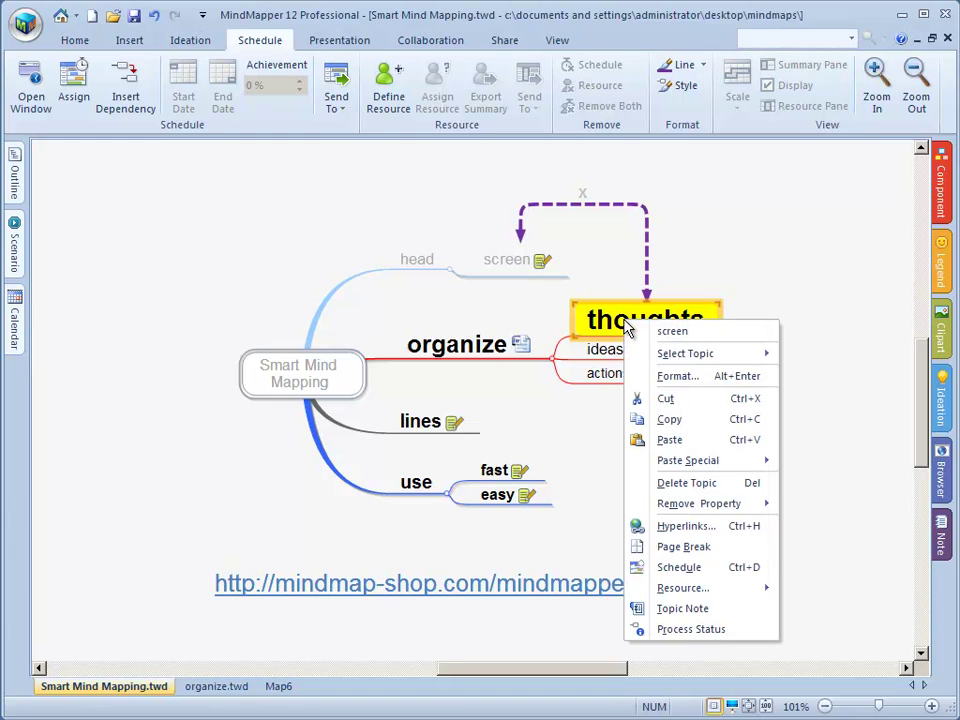
pyautogui.click(678, 567)
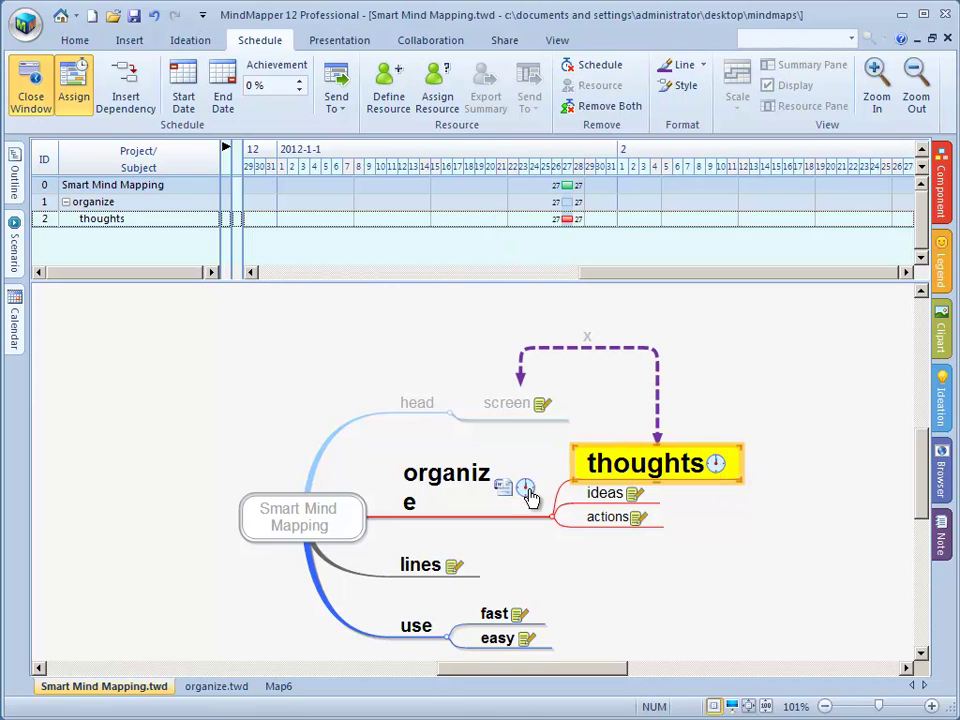
pyautogui.click(422, 492)
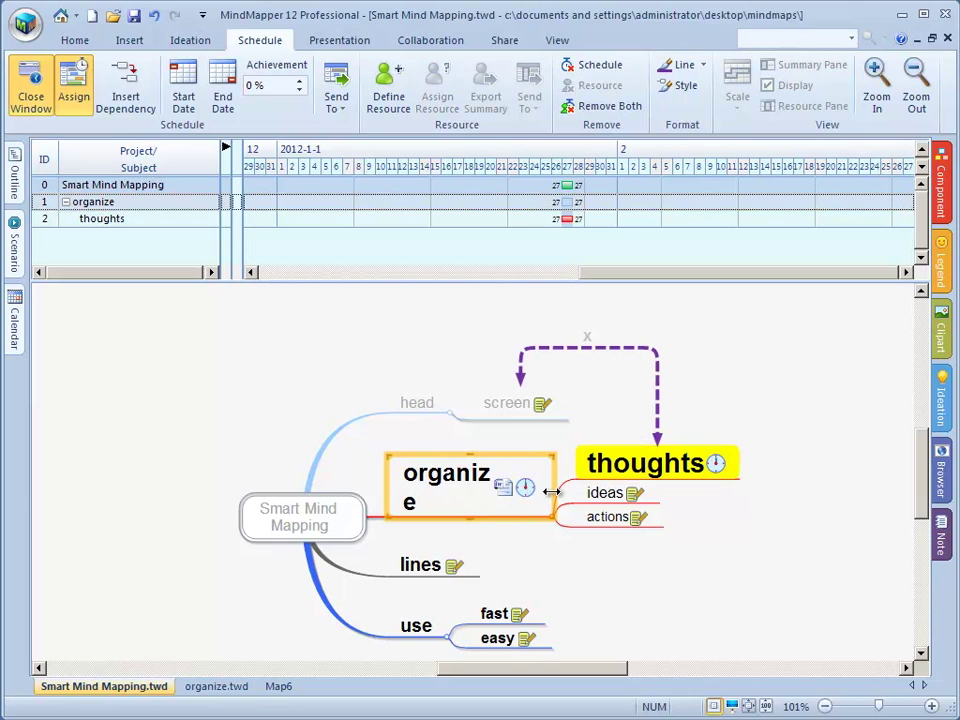
pyautogui.moveTo(553, 491); pyautogui.dragTo(571, 491)
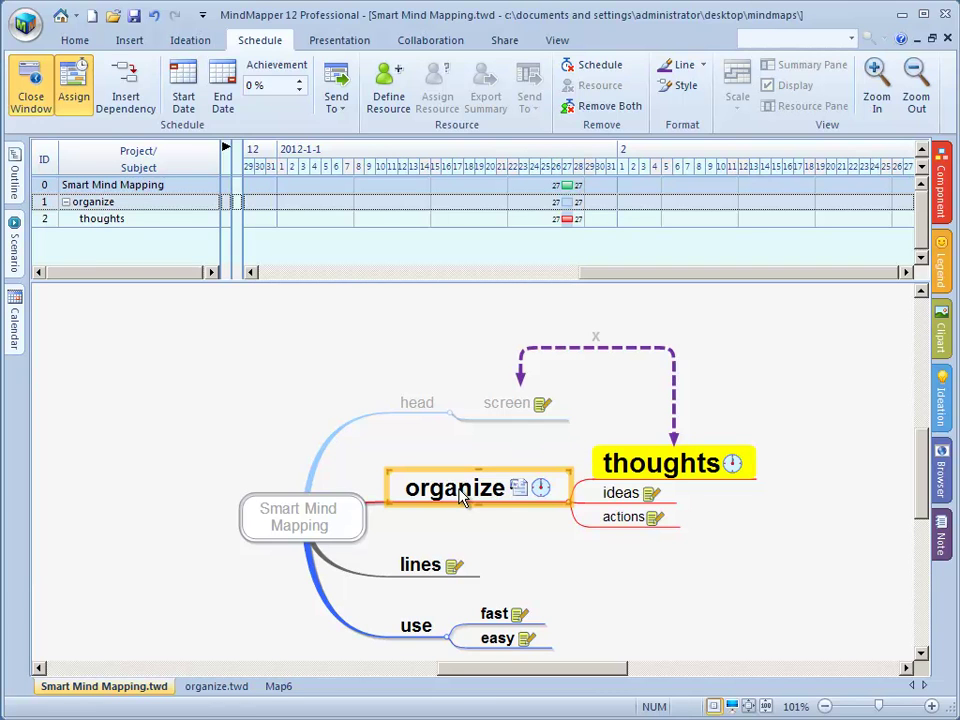
# Step: Add ideas and actions to the schedule with Ctrl+Shift+A, and enlarge the Gantt pane slightly
pyautogui.click(617, 500)
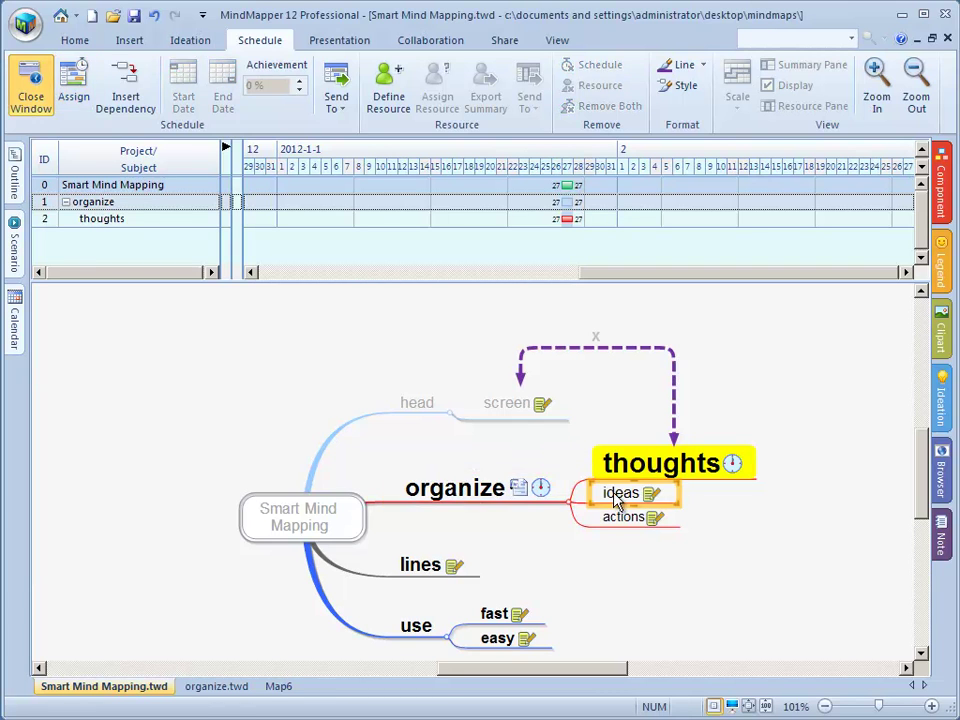
pyautogui.hotkey('ctrl', 'shift', 'a')
pyautogui.click(621, 524)
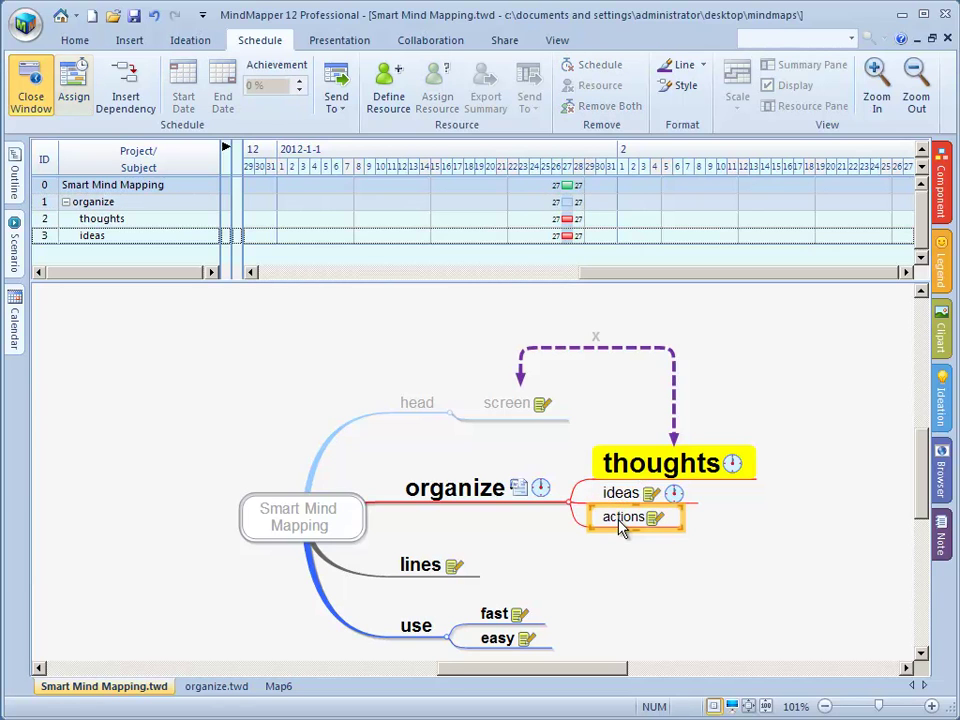
pyautogui.hotkey('ctrl', 'shift', 'a')
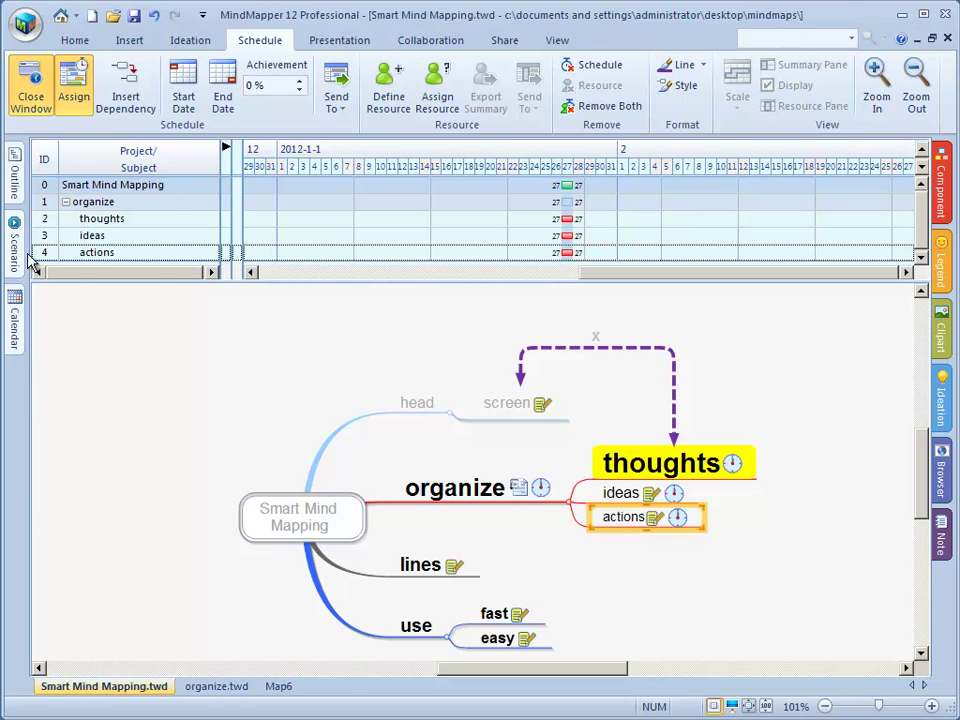
pyautogui.moveTo(272, 281); pyautogui.dragTo(274, 301)
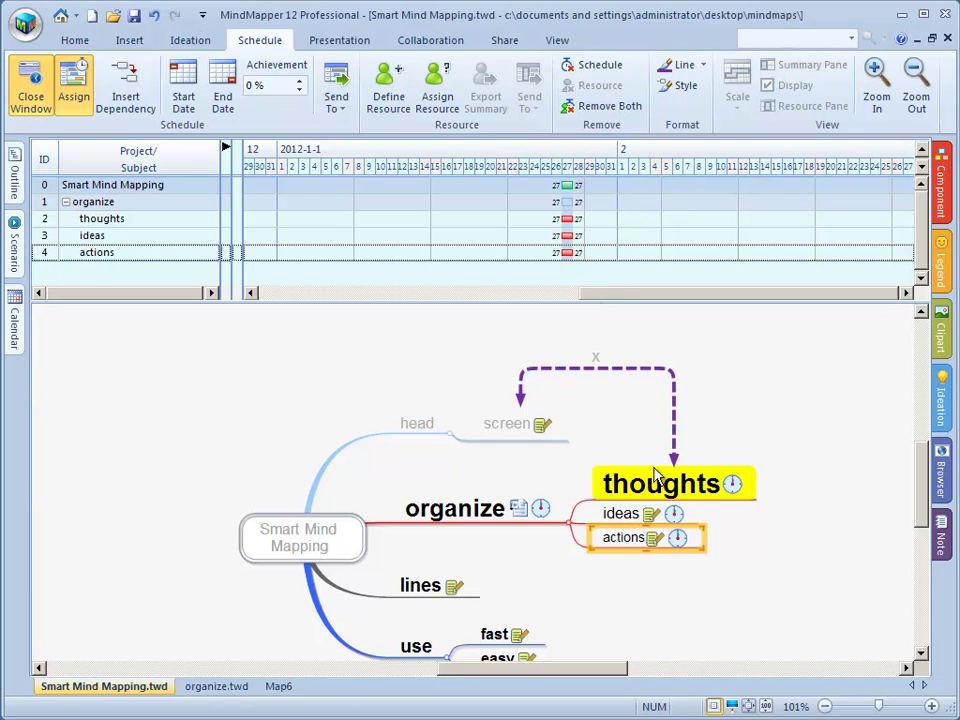
# Step: Set the thoughts task to run January 11–17, 2012 in its date details
pyautogui.click(733, 485)
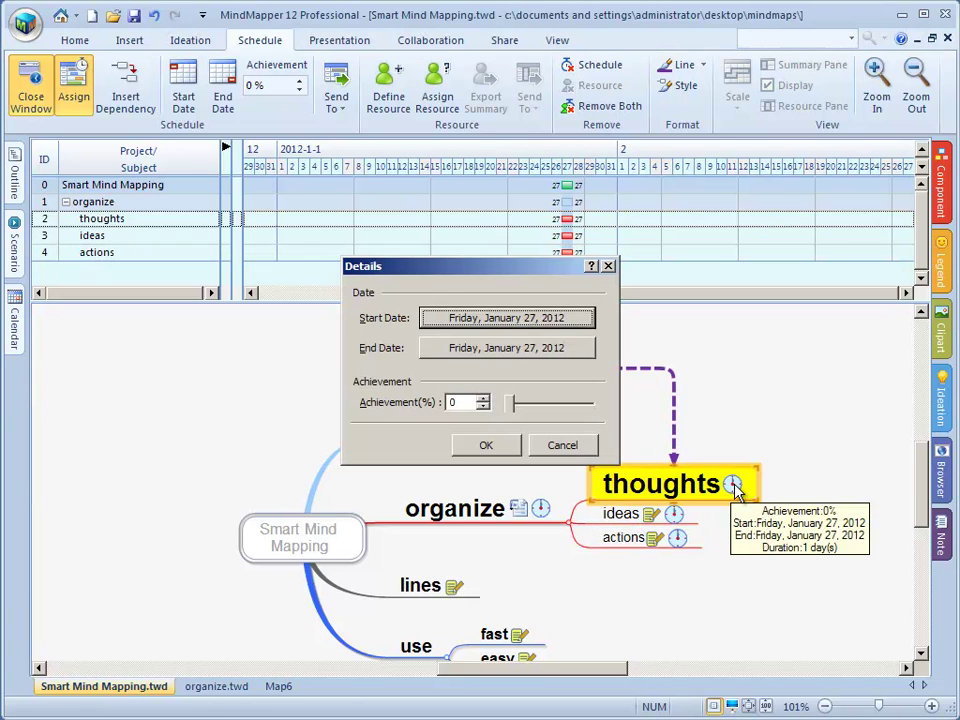
pyautogui.click(516, 346)
pyautogui.click(509, 425)
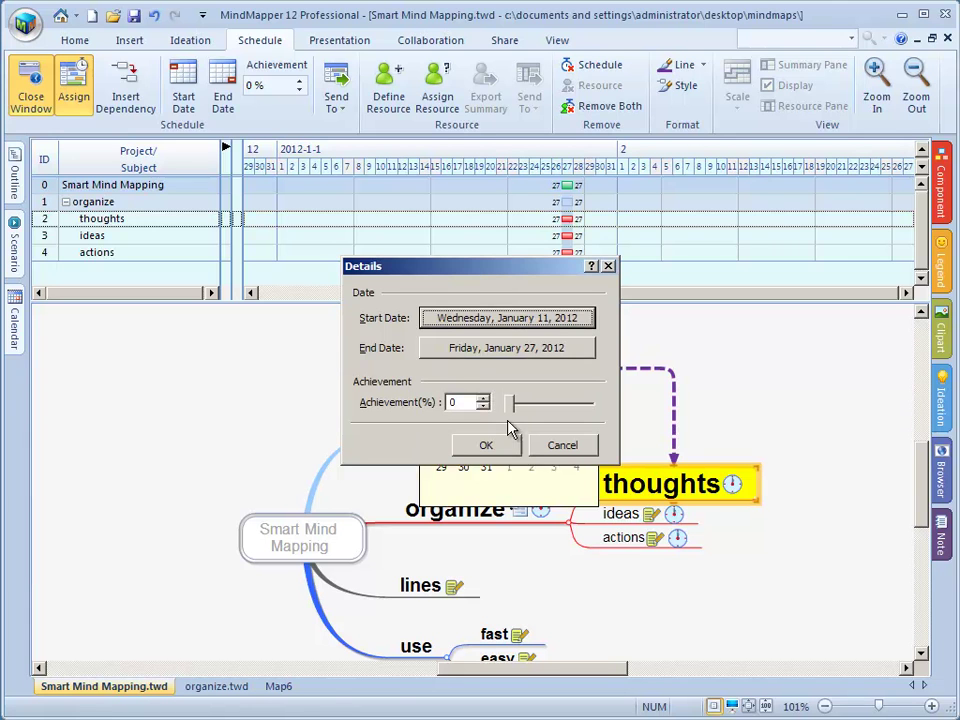
pyautogui.click(505, 350)
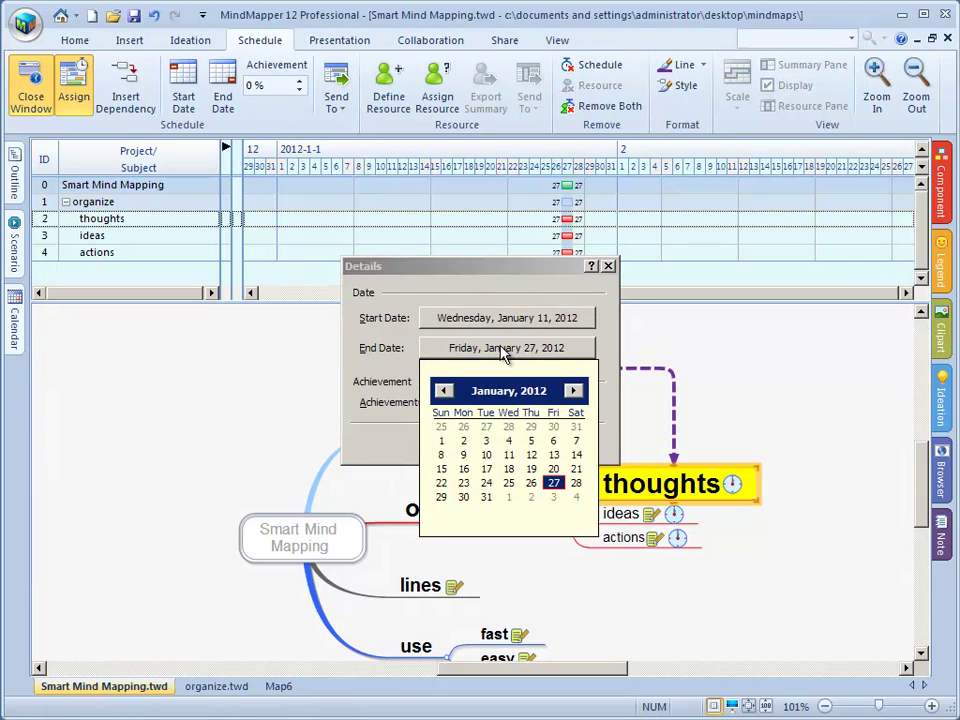
pyautogui.click(487, 470)
pyautogui.click(489, 444)
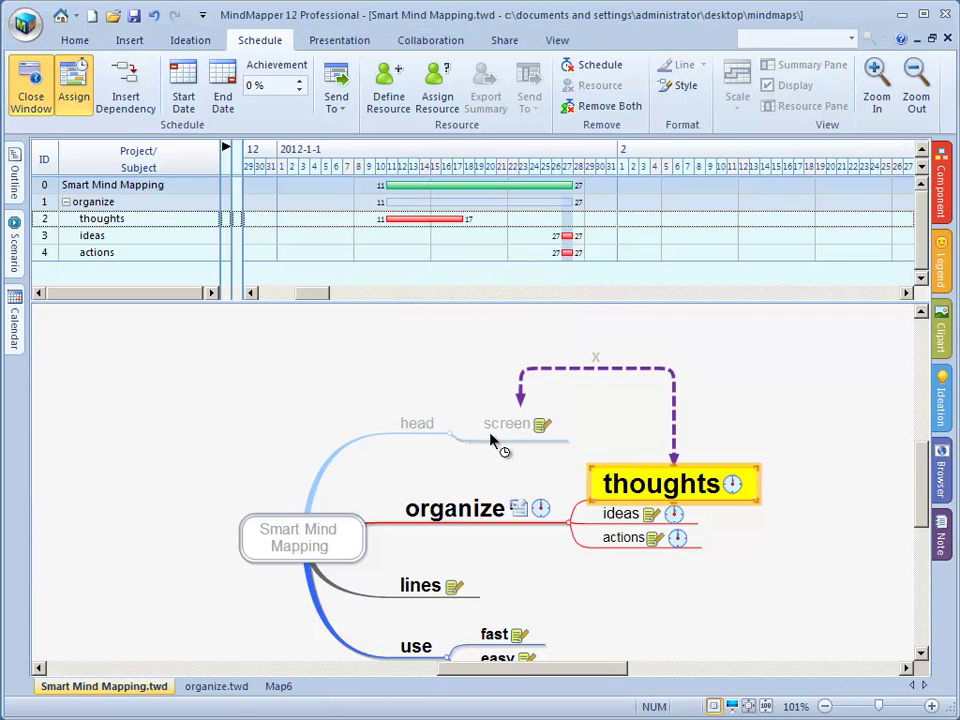
# Step: Set the ideas task to run January 19–25, 2012 through Set Details on its bar
pyautogui.click(432, 201)
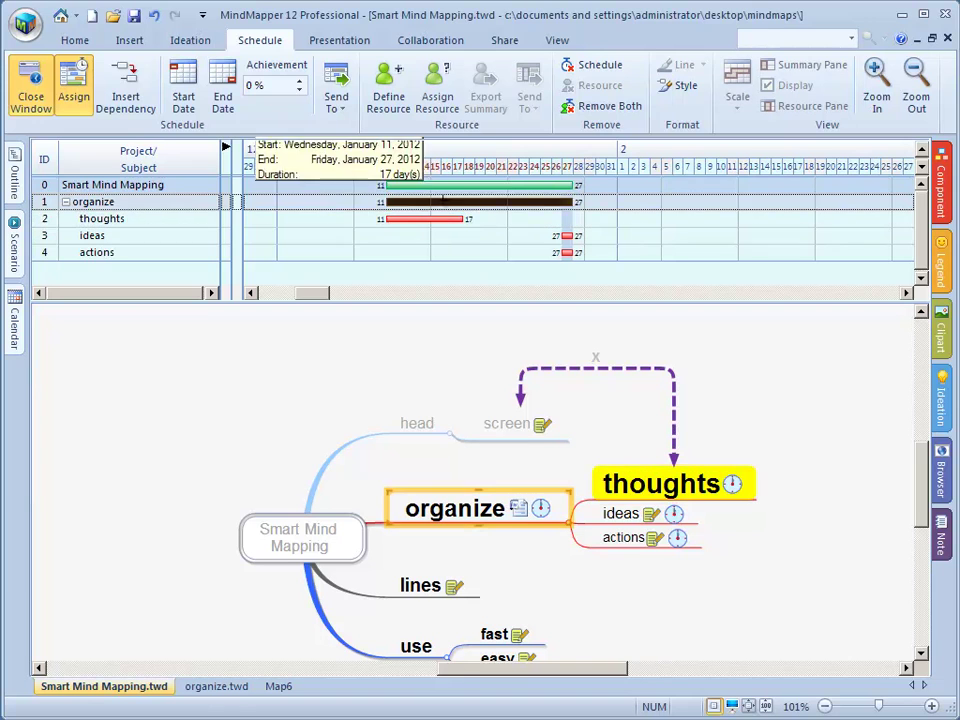
pyautogui.click(446, 186)
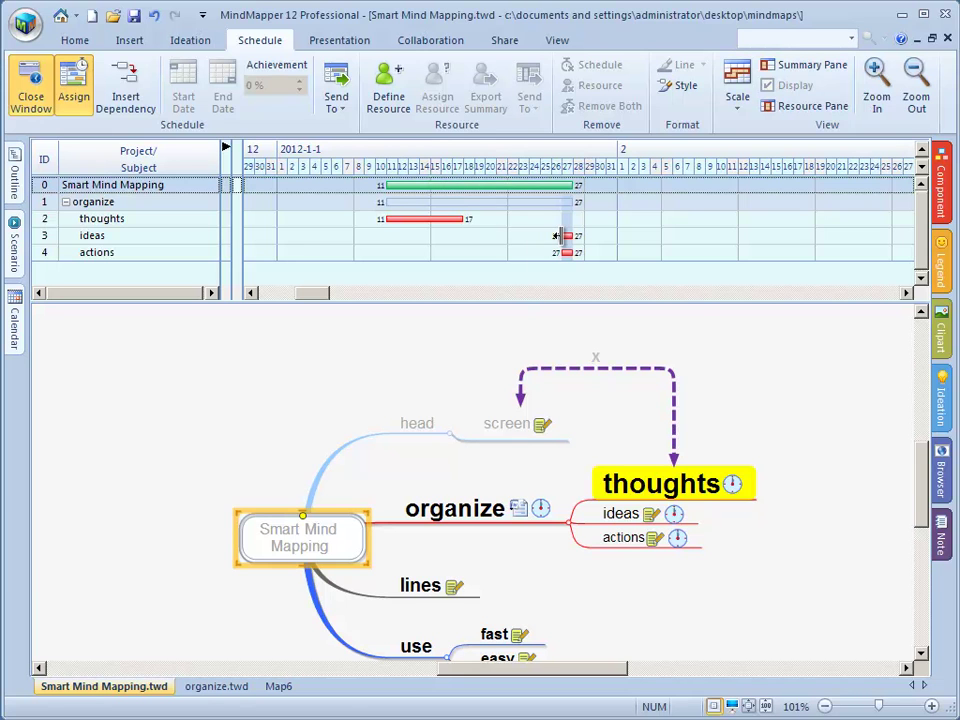
pyautogui.rightClick(567, 238)
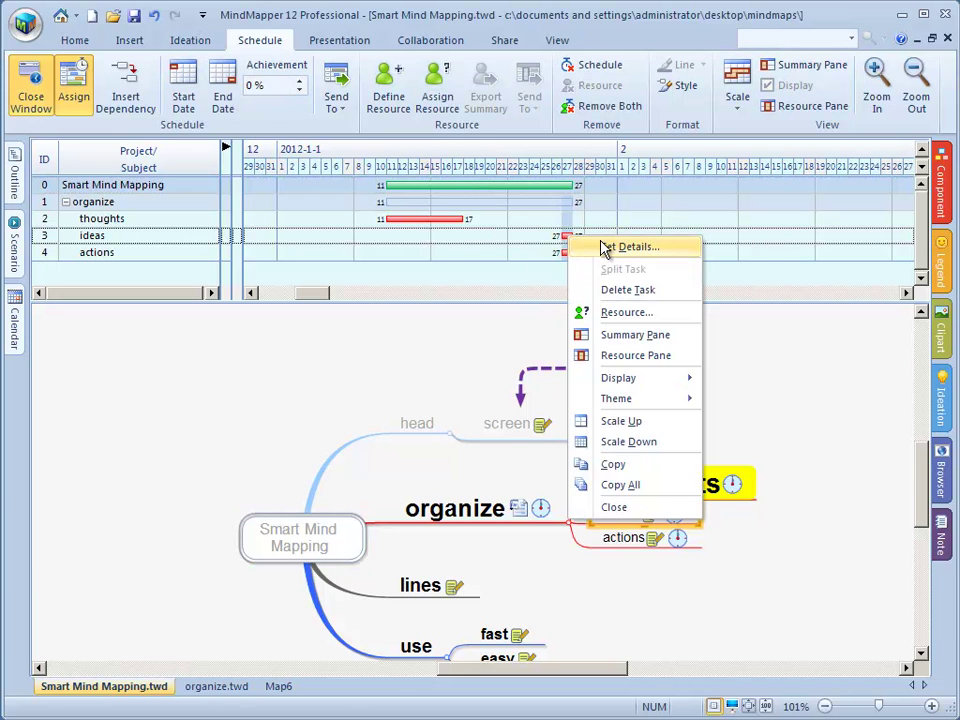
pyautogui.click(612, 246)
pyautogui.click(505, 320)
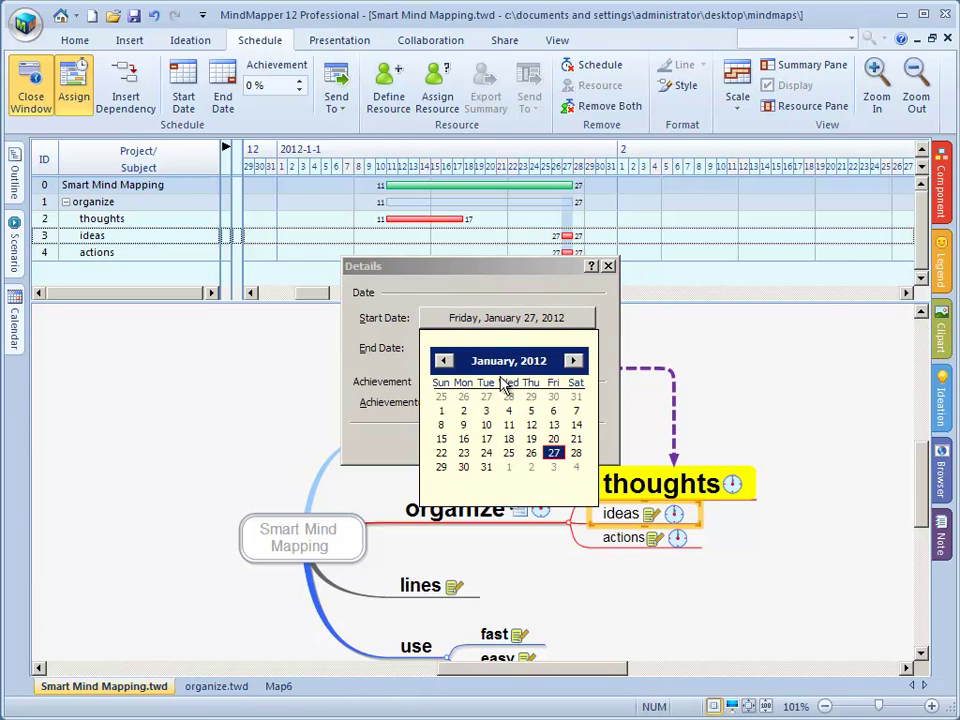
pyautogui.click(549, 452)
pyautogui.click(553, 352)
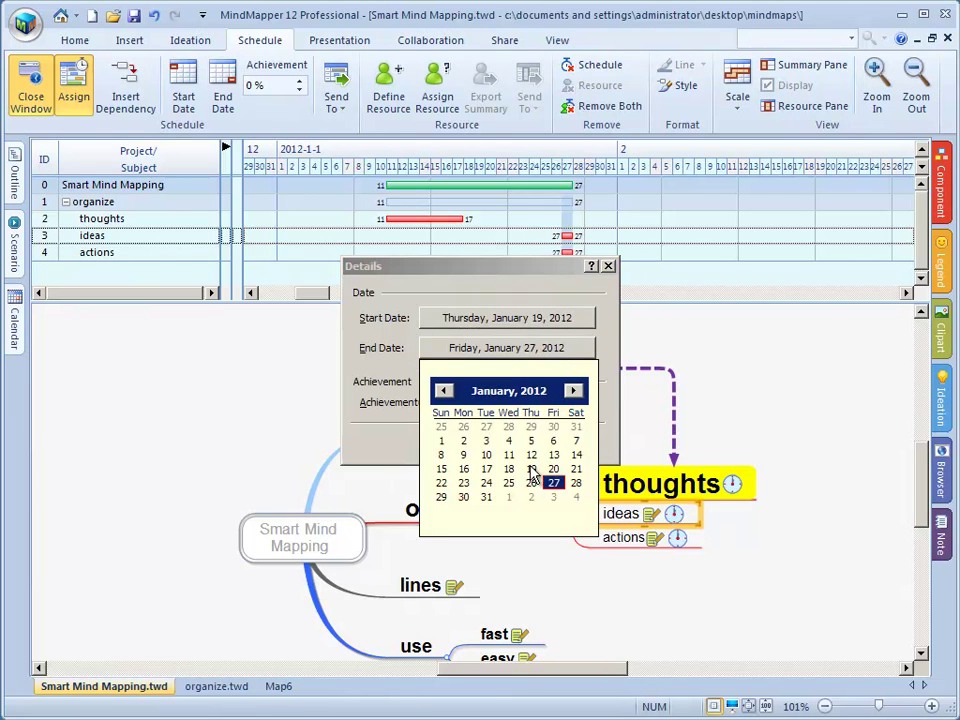
pyautogui.click(519, 485)
pyautogui.click(484, 444)
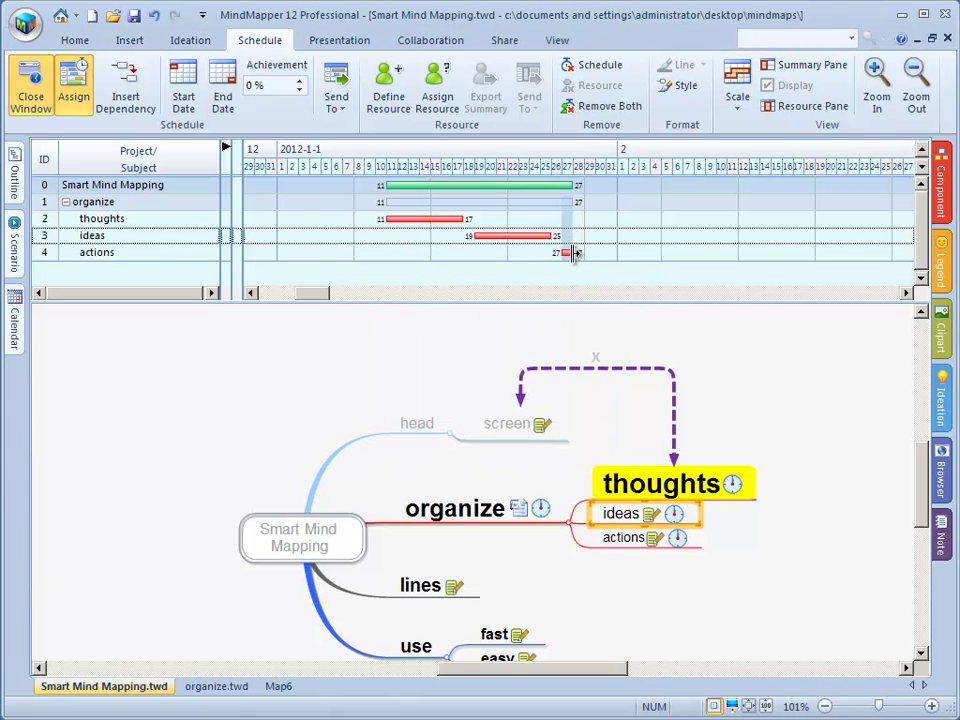
# Step: Drag the Gantt bars so actions runs January 24–31 and thoughts January 13–19
pyautogui.moveTo(577, 253); pyautogui.dragTo(525, 253)
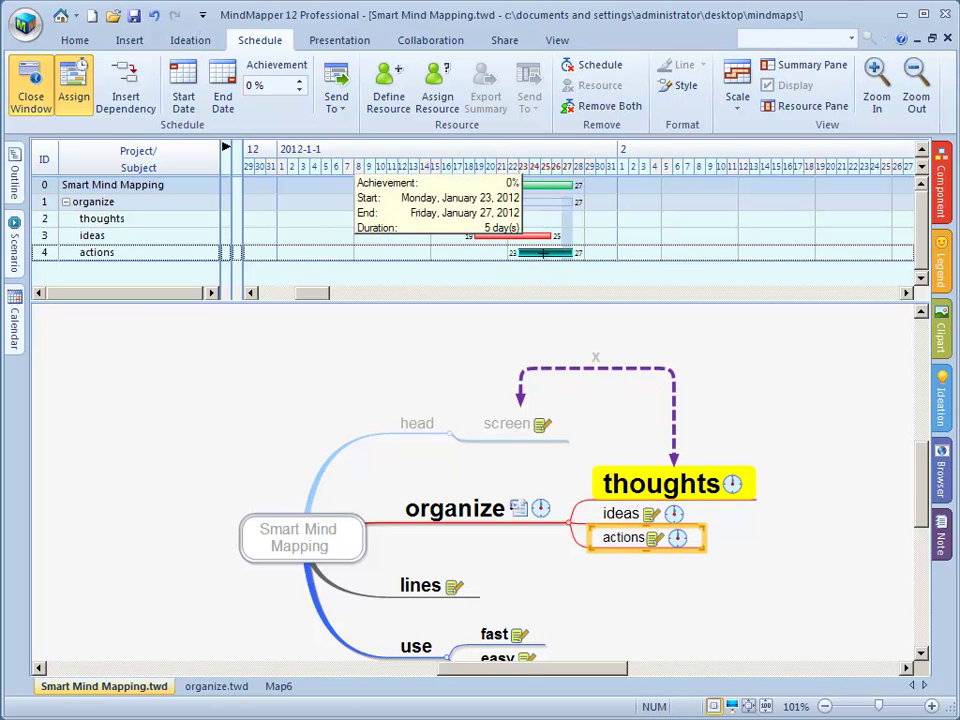
pyautogui.moveTo(543, 253); pyautogui.dragTo(662, 253)
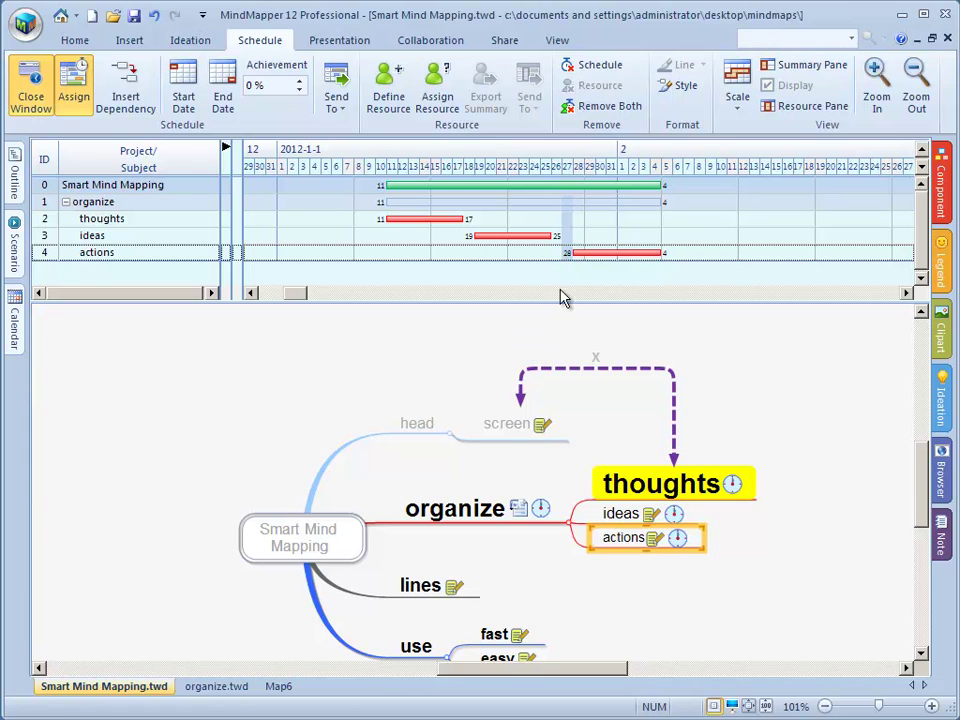
pyautogui.moveTo(588, 253); pyautogui.dragTo(544, 253)
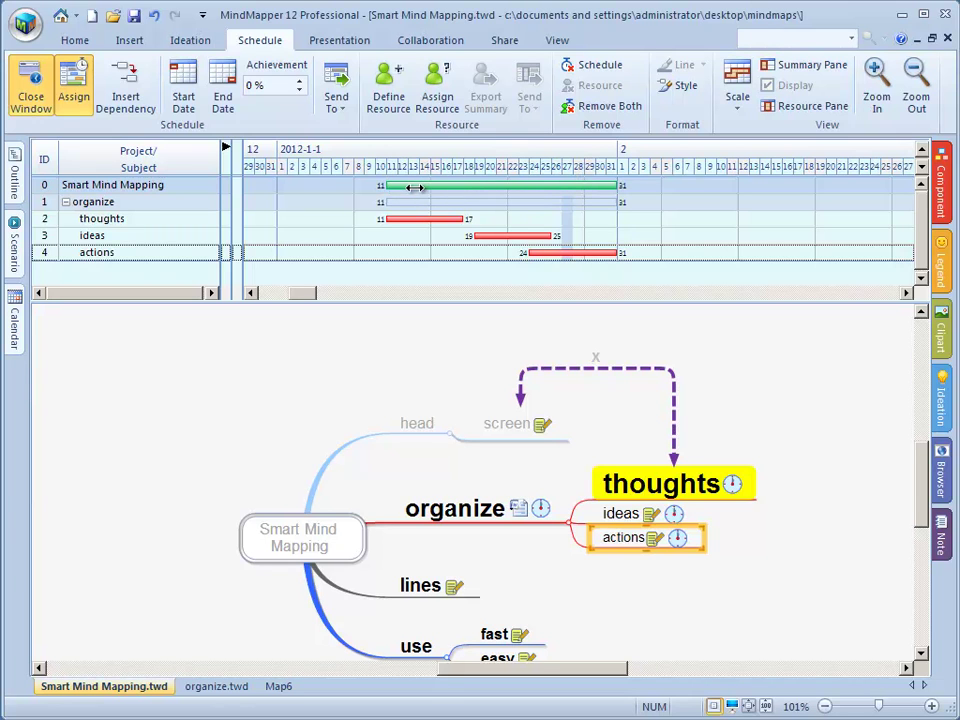
pyautogui.moveTo(430, 219); pyautogui.dragTo(452, 219)
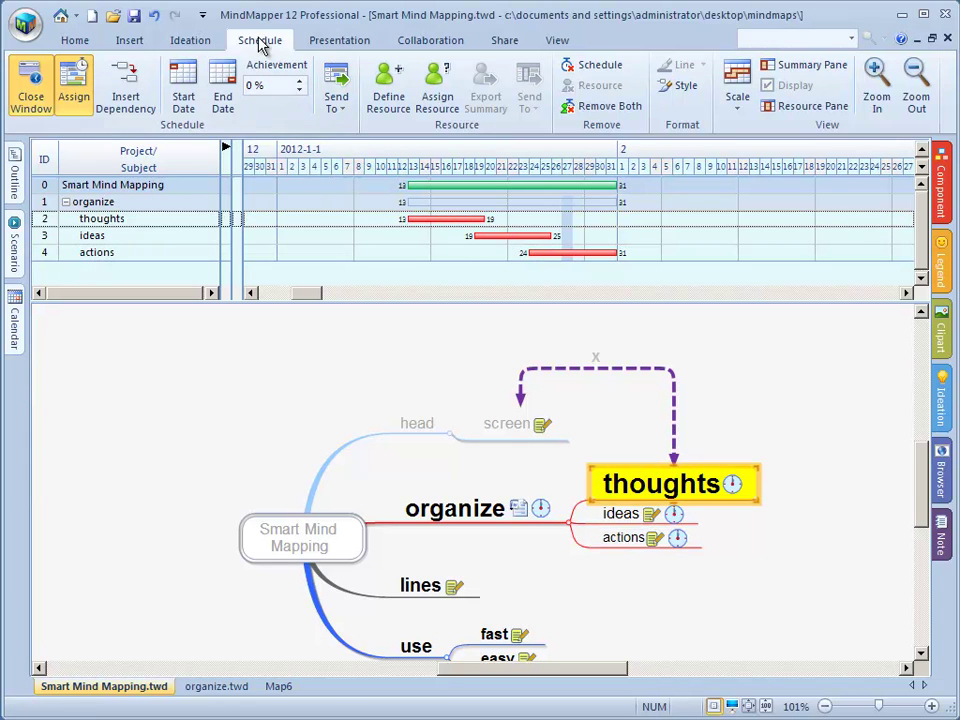
# Step: Insert a dependency from thoughts to ideas
pyautogui.click(128, 100)
pyautogui.click(470, 420)
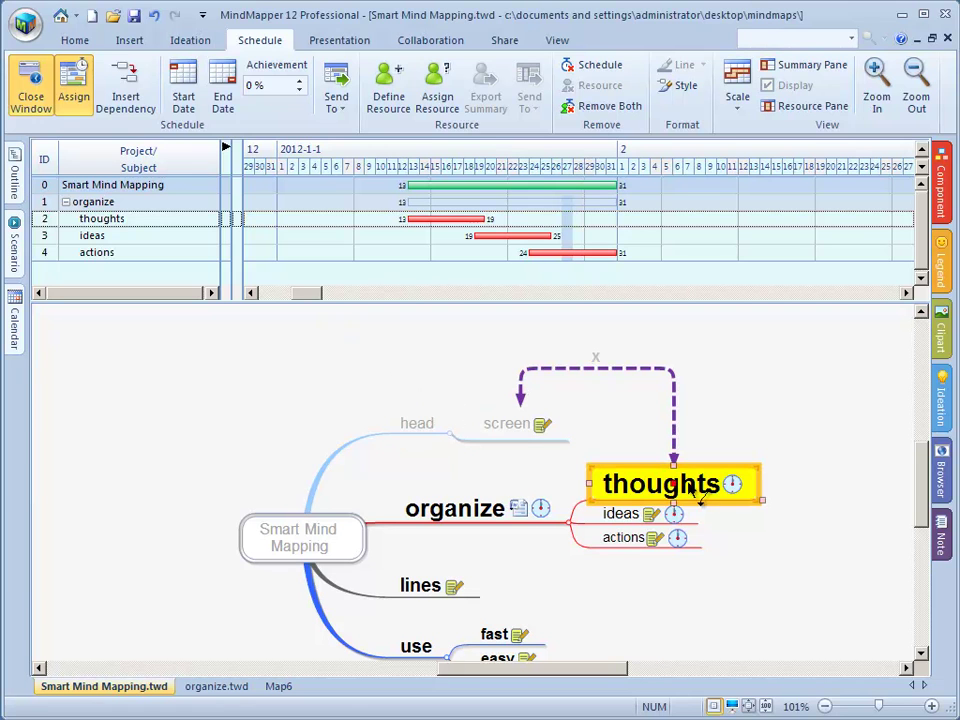
pyautogui.click(752, 500)
pyautogui.click(713, 518)
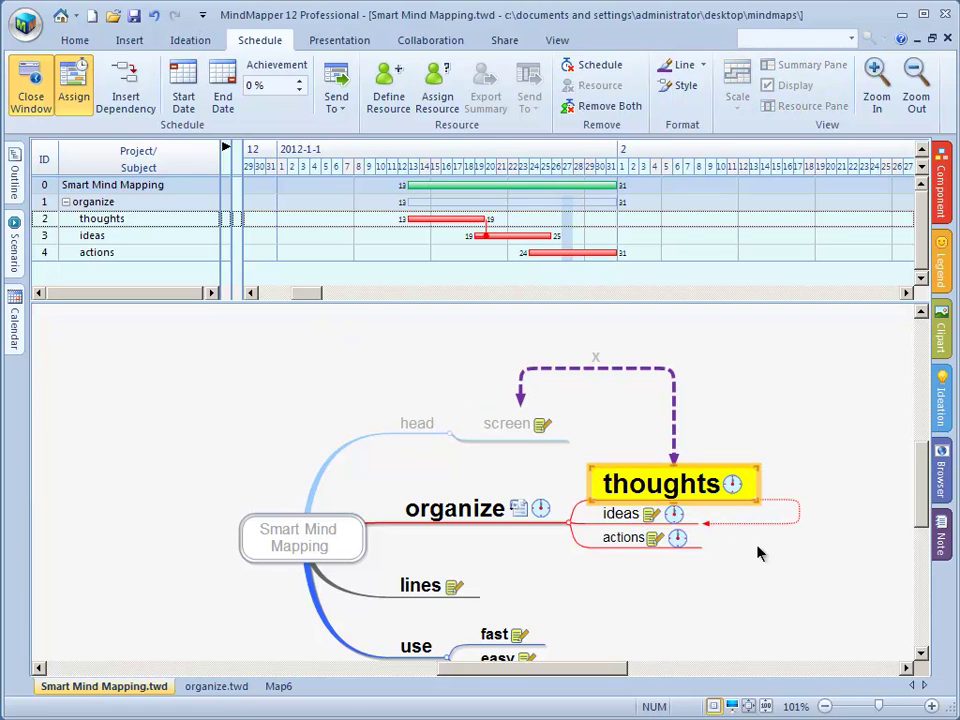
# Step: Drag the ideas bar to January 22–28 and actions to January 26–February 2
pyautogui.click(800, 514)
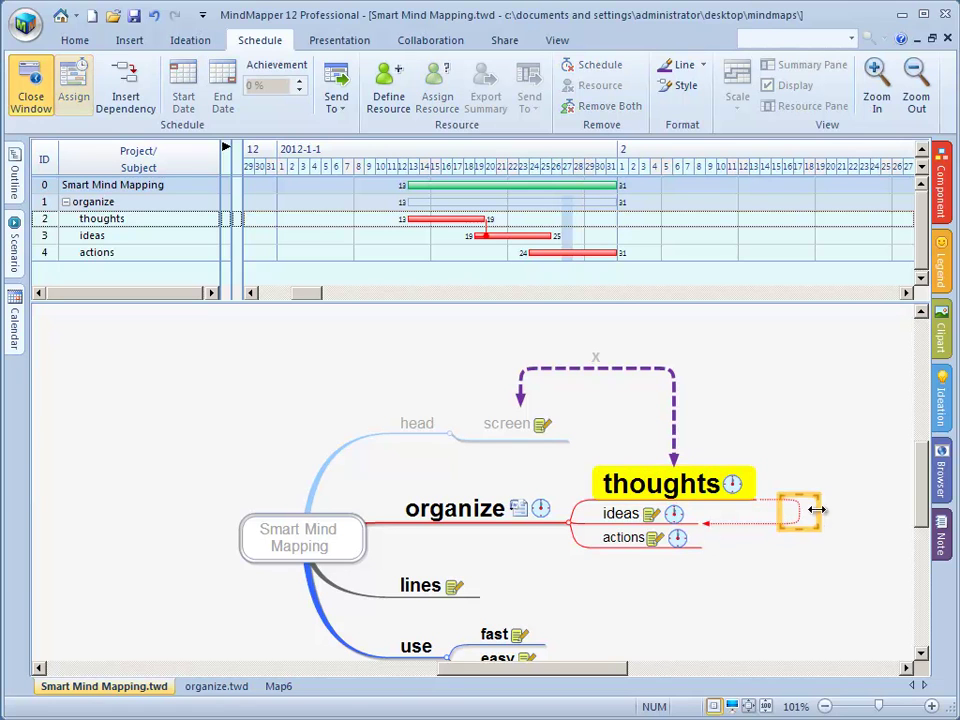
pyautogui.click(767, 615)
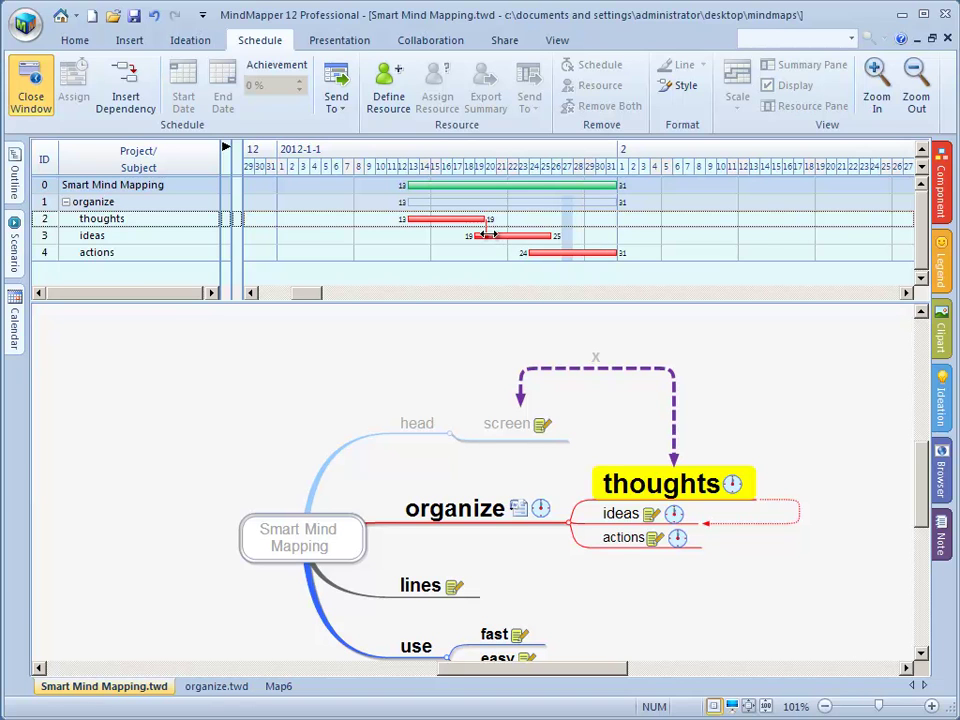
pyautogui.click(458, 218)
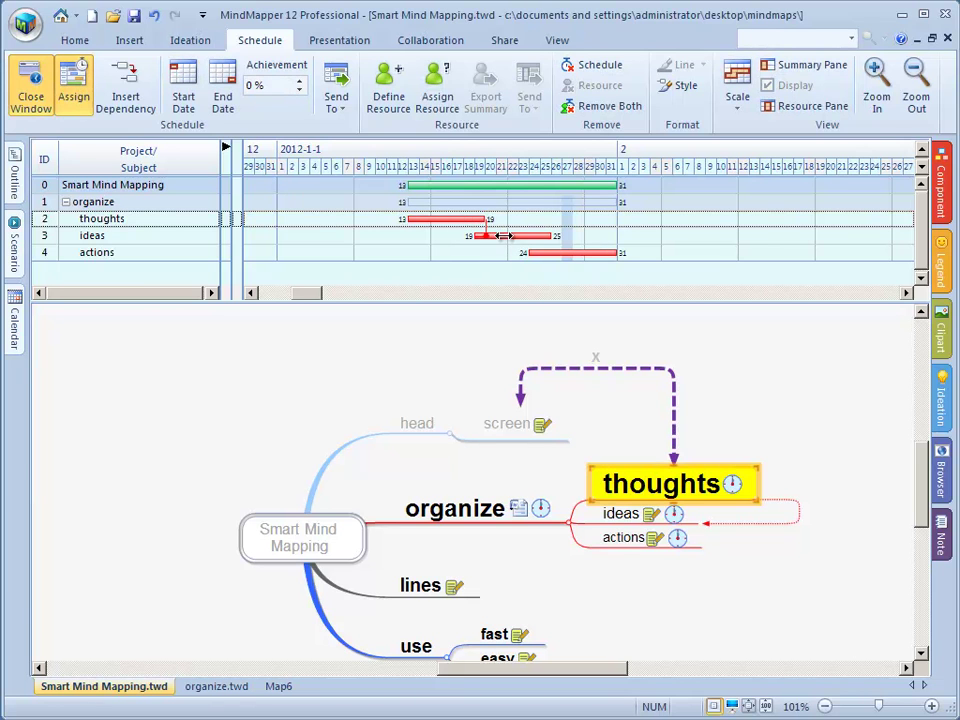
pyautogui.click(490, 235)
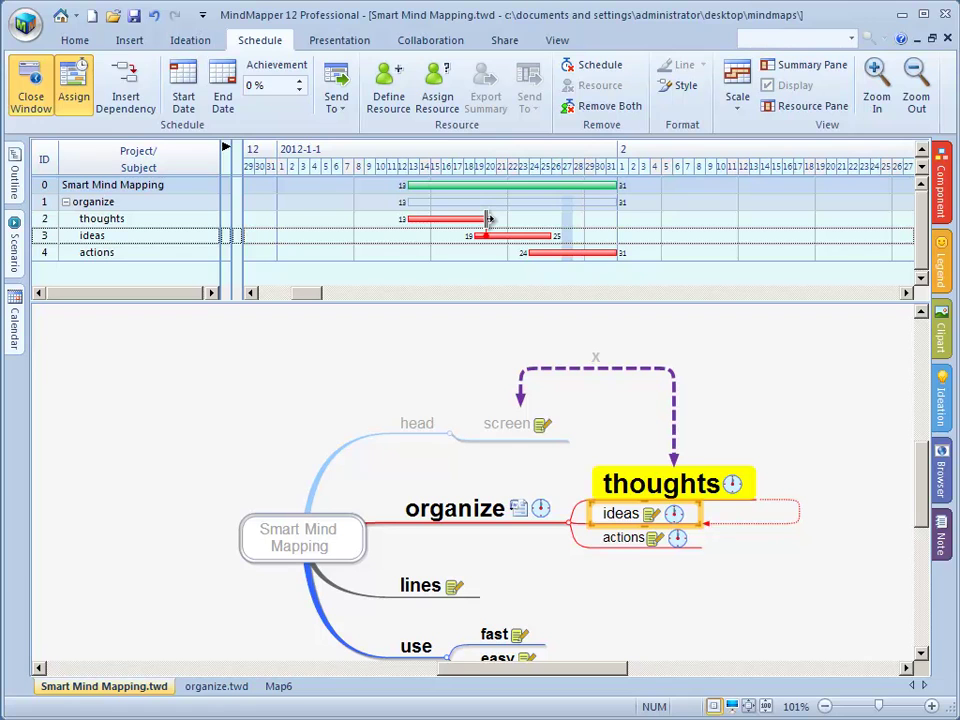
pyautogui.moveTo(489, 219); pyautogui.dragTo(464, 235)
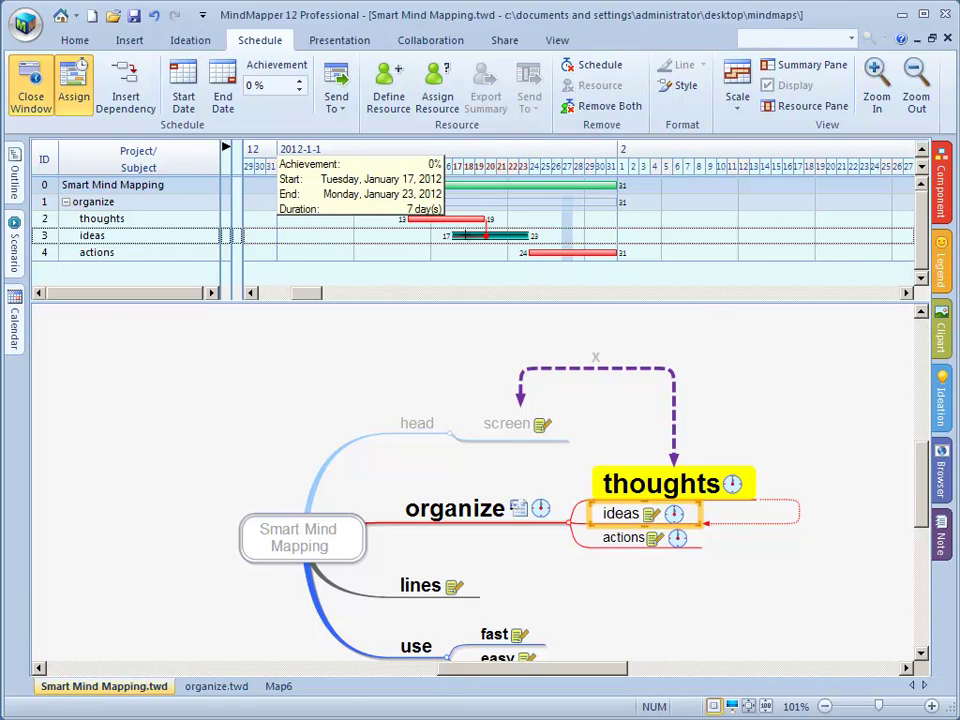
pyautogui.moveTo(466, 235)
pyautogui.mouseDown()
pyautogui.moveTo(500, 235)
pyautogui.moveTo(470, 219)
pyautogui.mouseUp()
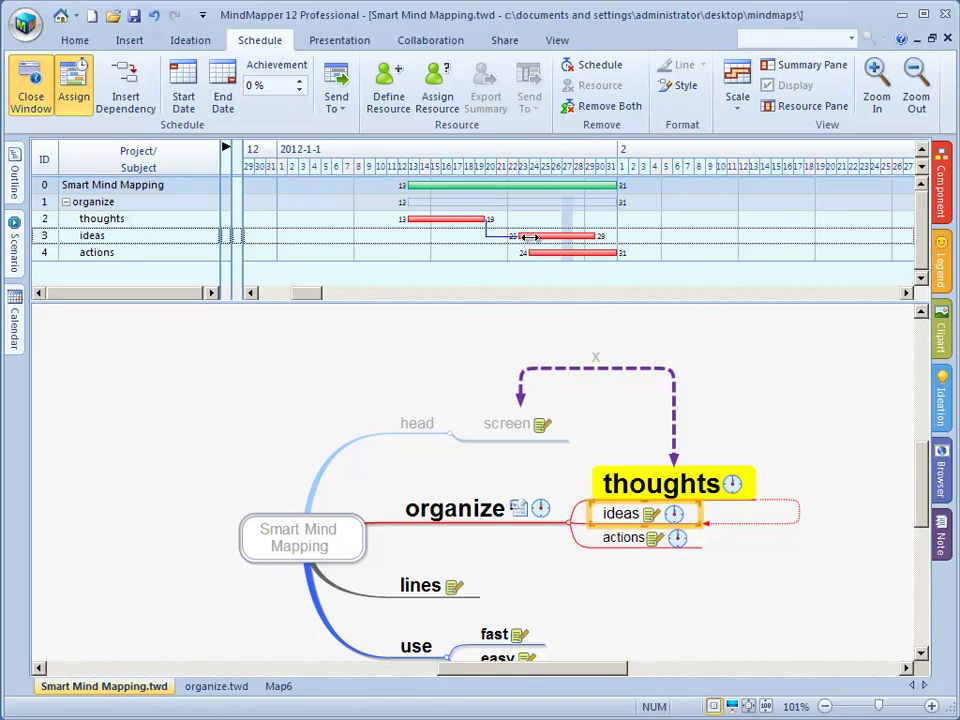
pyautogui.moveTo(540, 235); pyautogui.dragTo(496, 236)
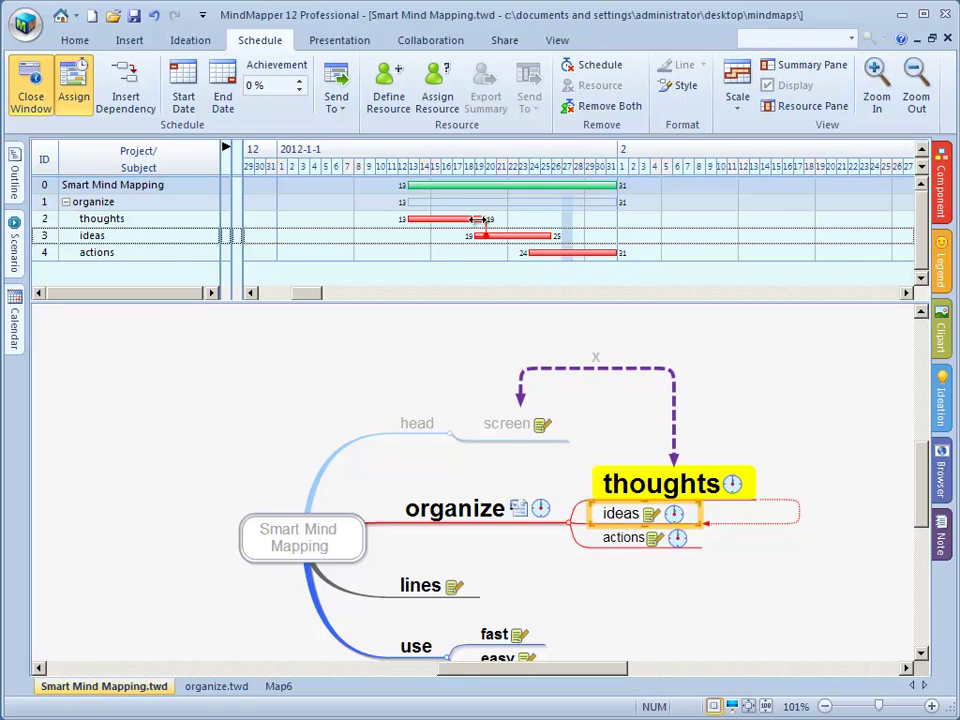
pyautogui.moveTo(494, 236); pyautogui.dragTo(591, 253)
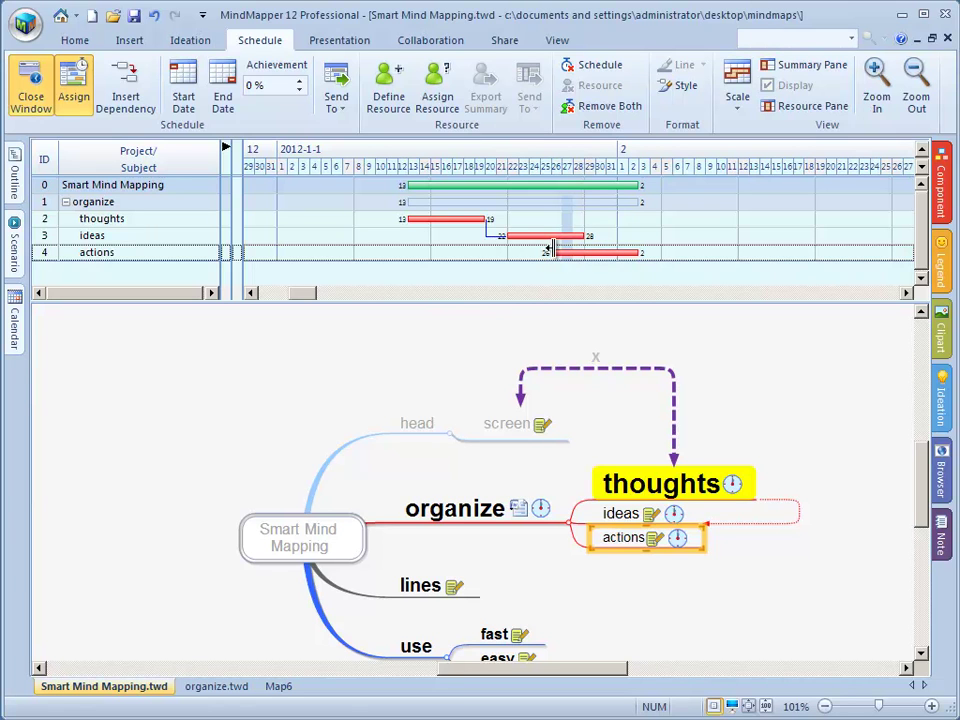
pyautogui.moveTo(741, 617); pyautogui.dragTo(716, 596)
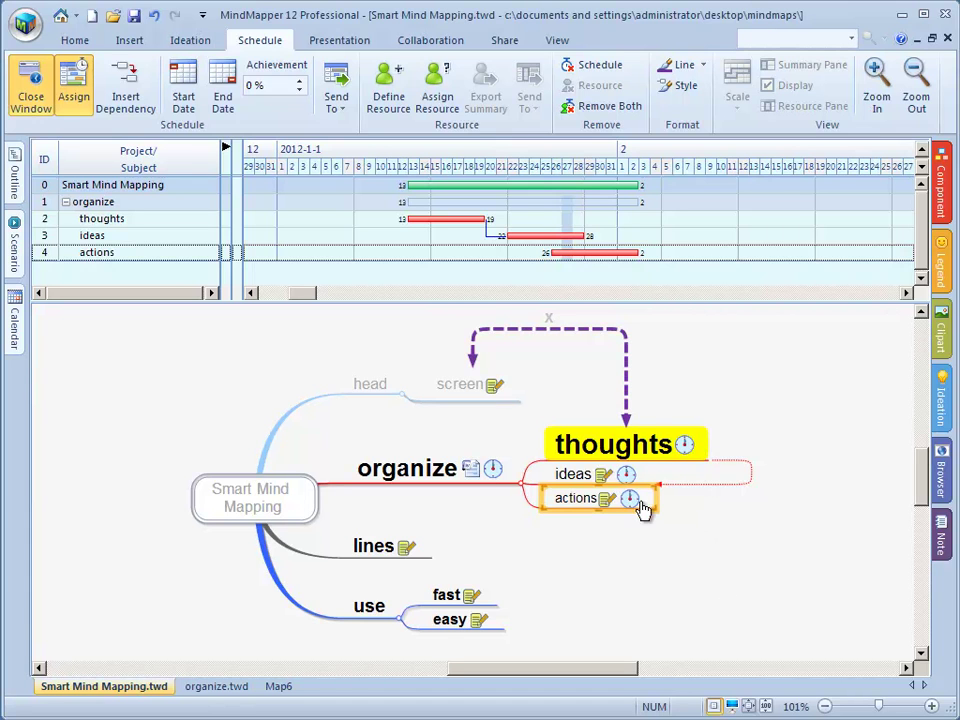
# Step: Mark the thoughts task as 71% achieved
pyautogui.click(684, 445)
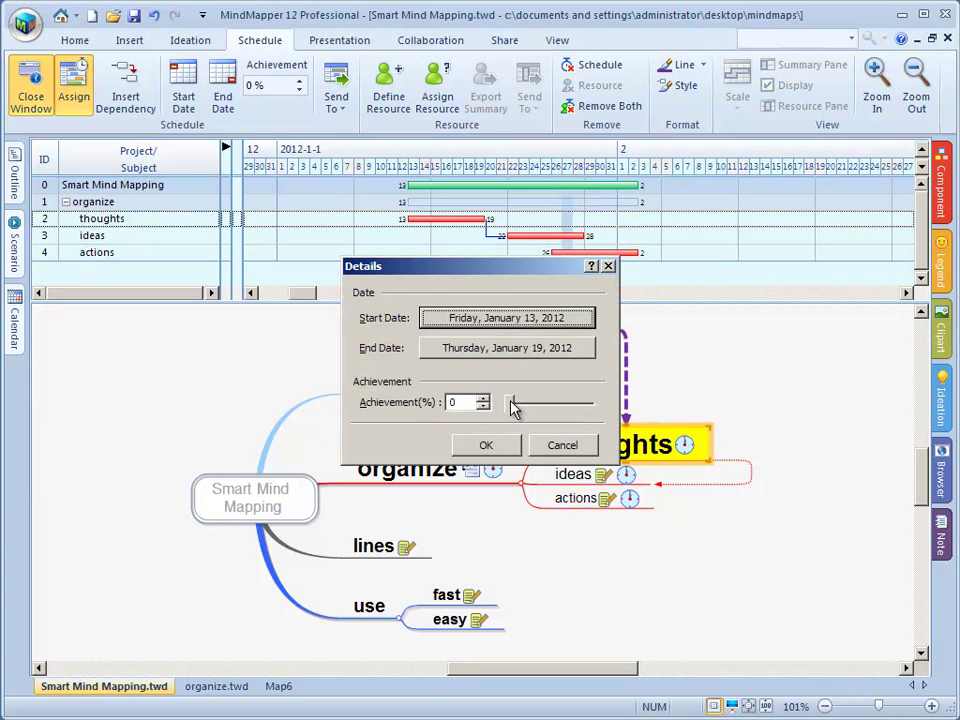
pyautogui.moveTo(512, 404); pyautogui.dragTo(573, 404)
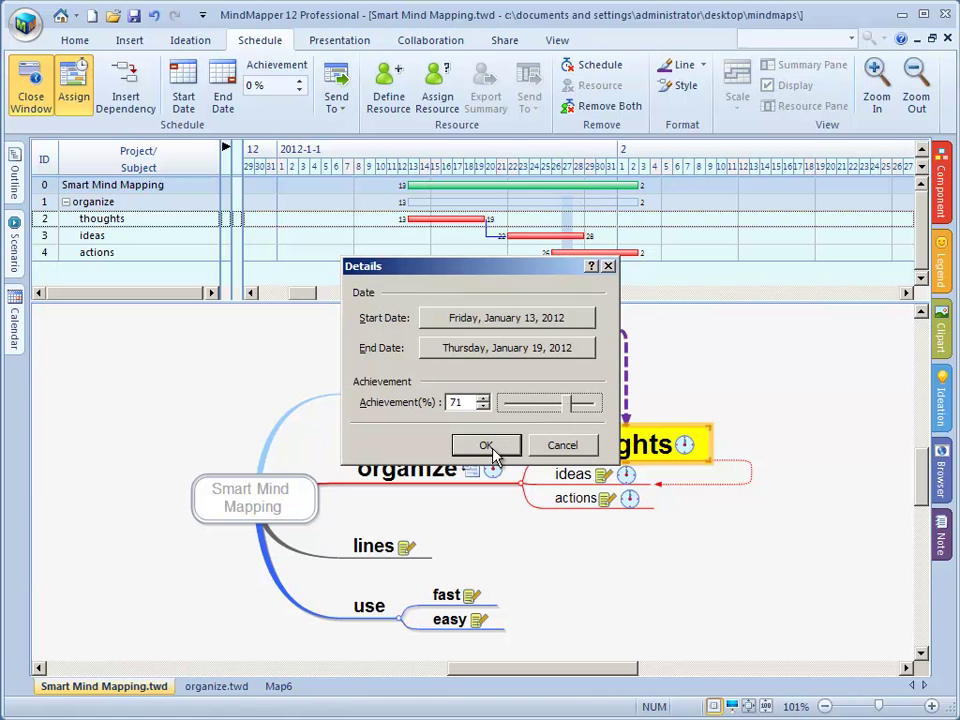
pyautogui.click(486, 446)
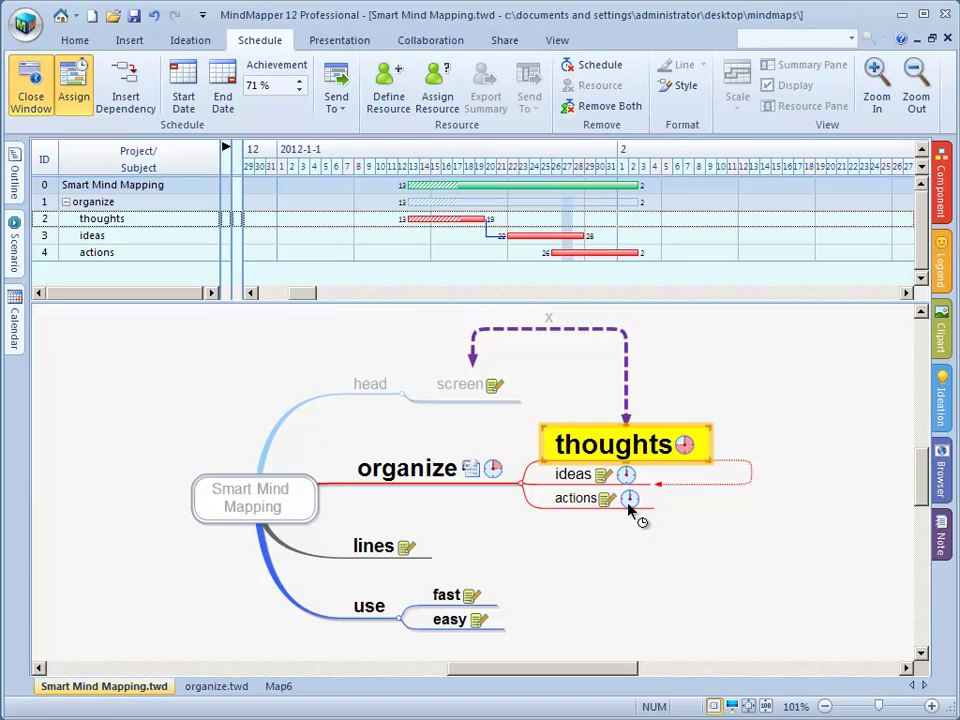
# Step: Mark the actions task as 56% achieved
pyautogui.click(629, 503)
pyautogui.moveTo(515, 410); pyautogui.dragTo(557, 420)
pyautogui.click(487, 447)
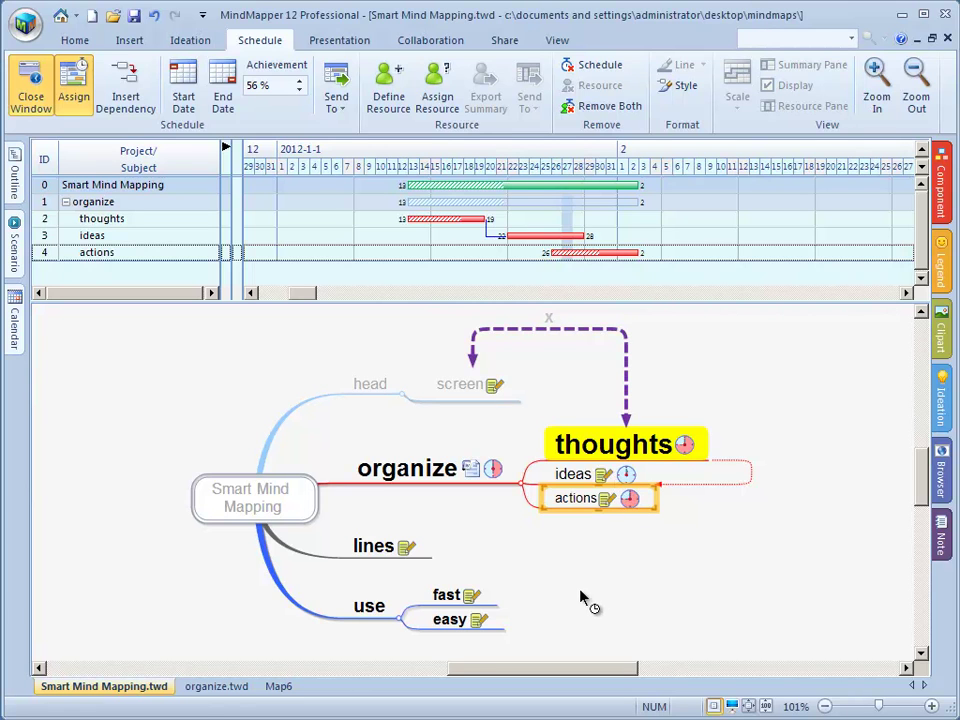
pyautogui.click(659, 561)
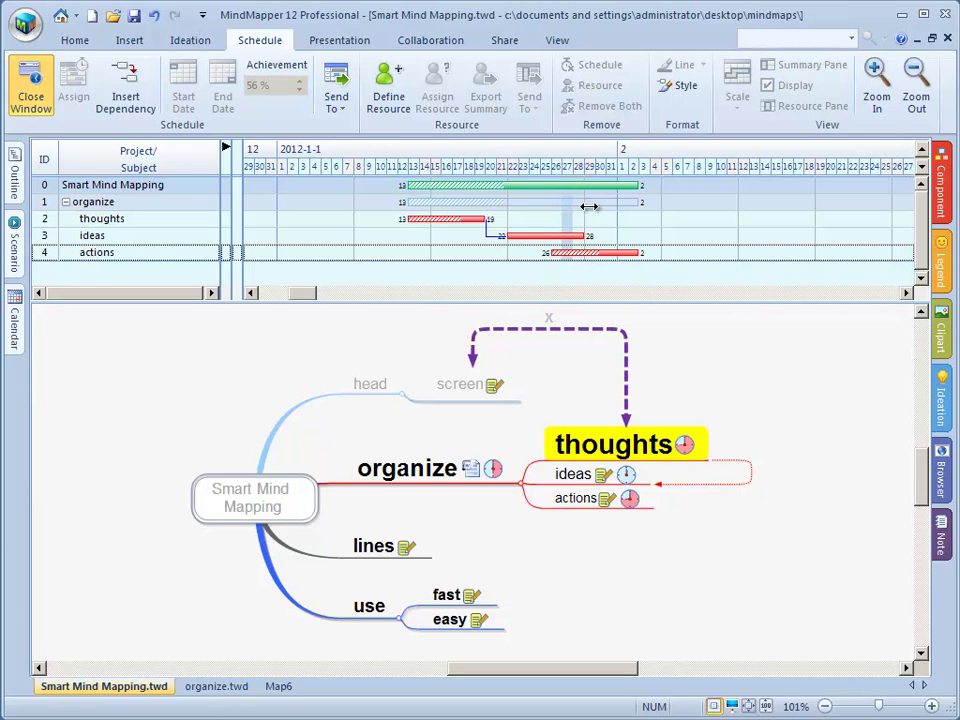
# Step: Move the organize branch one day later and try extending its end date
pyautogui.click(588, 204)
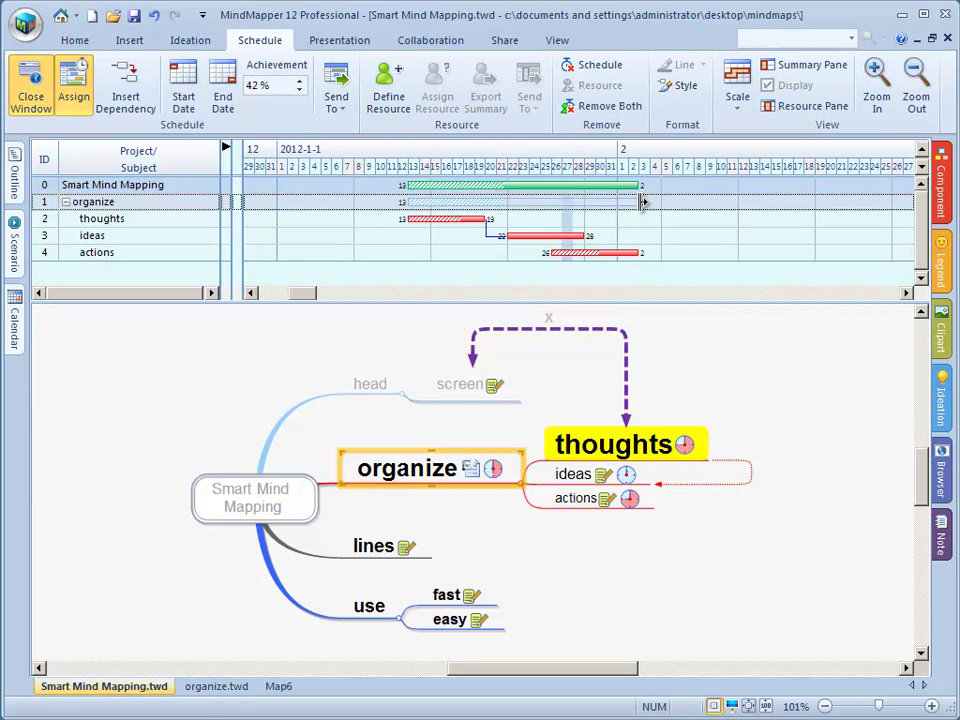
pyautogui.moveTo(637, 202); pyautogui.dragTo(810, 196)
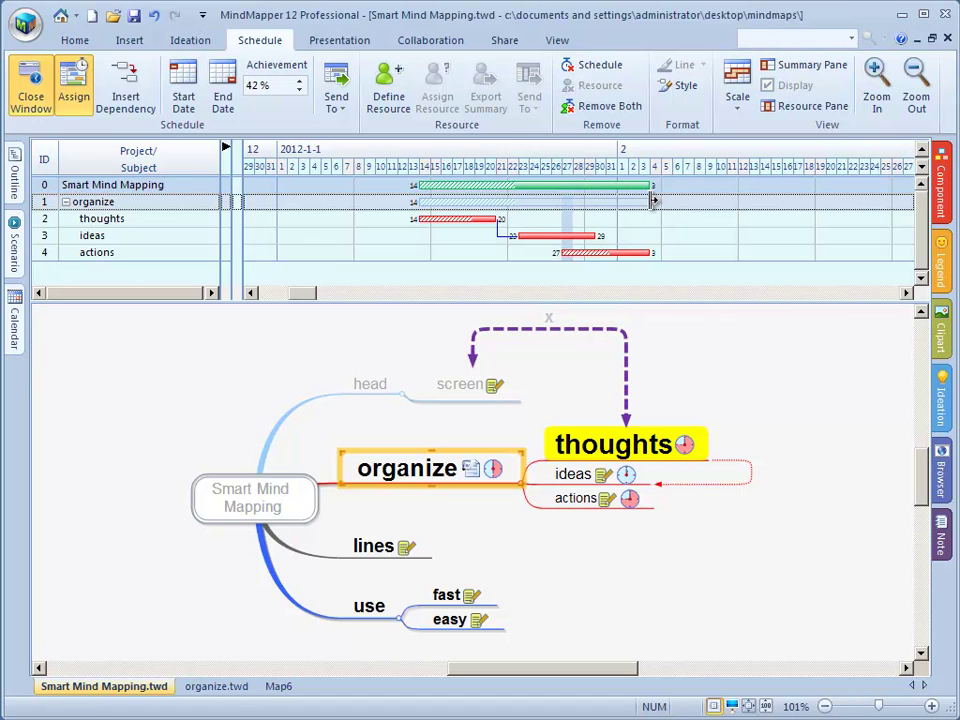
pyautogui.moveTo(653, 203); pyautogui.dragTo(738, 193)
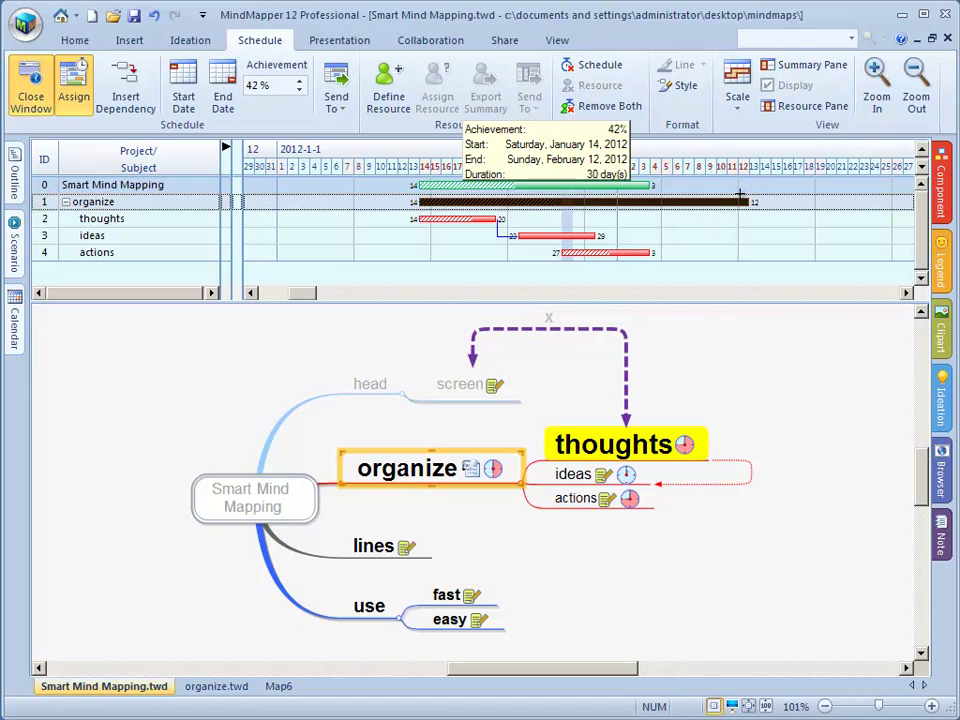
pyautogui.moveTo(740, 193); pyautogui.dragTo(755, 202)
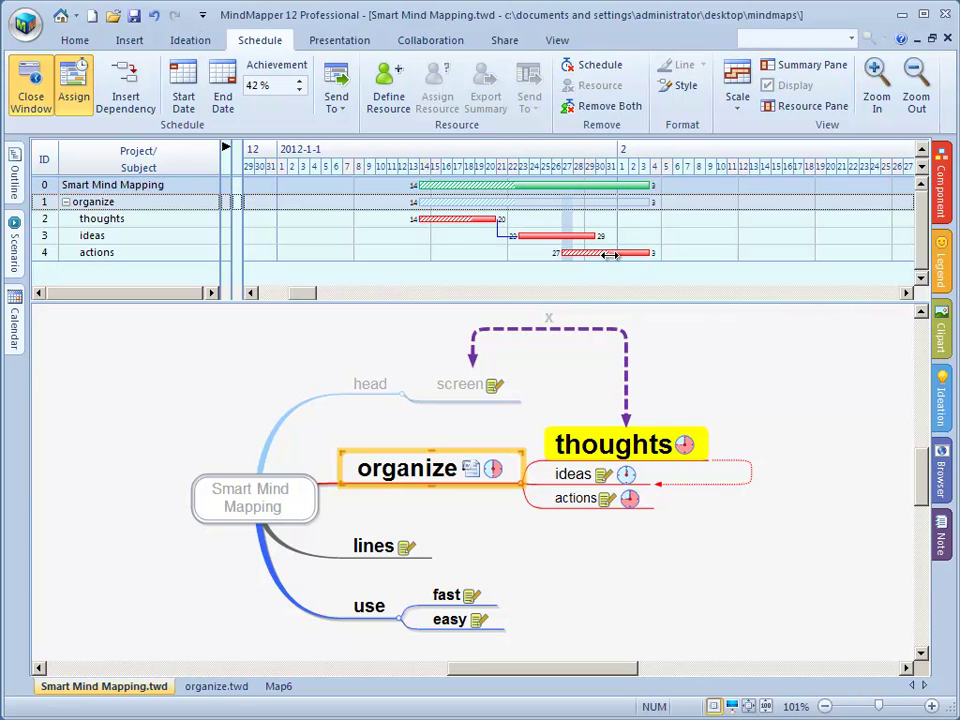
# Step: Drag the actions and ideas bars later, leaving actions on January 31–February 7
pyautogui.moveTo(615, 252); pyautogui.dragTo(757, 253)
pyautogui.moveTo(580, 237); pyautogui.dragTo(657, 237)
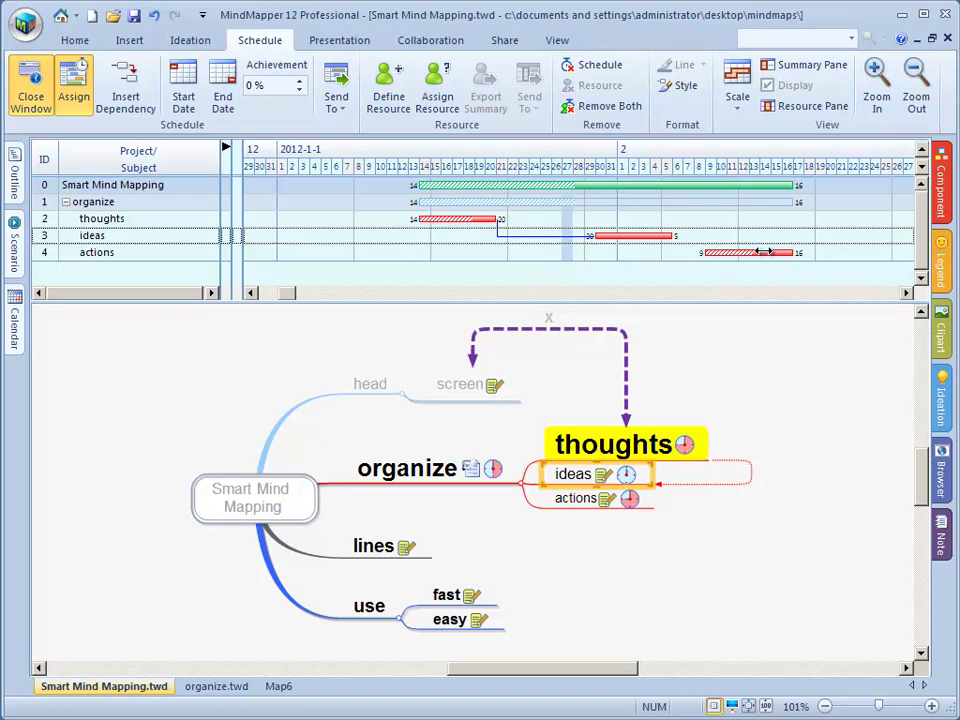
pyautogui.moveTo(752, 253); pyautogui.dragTo(578, 277)
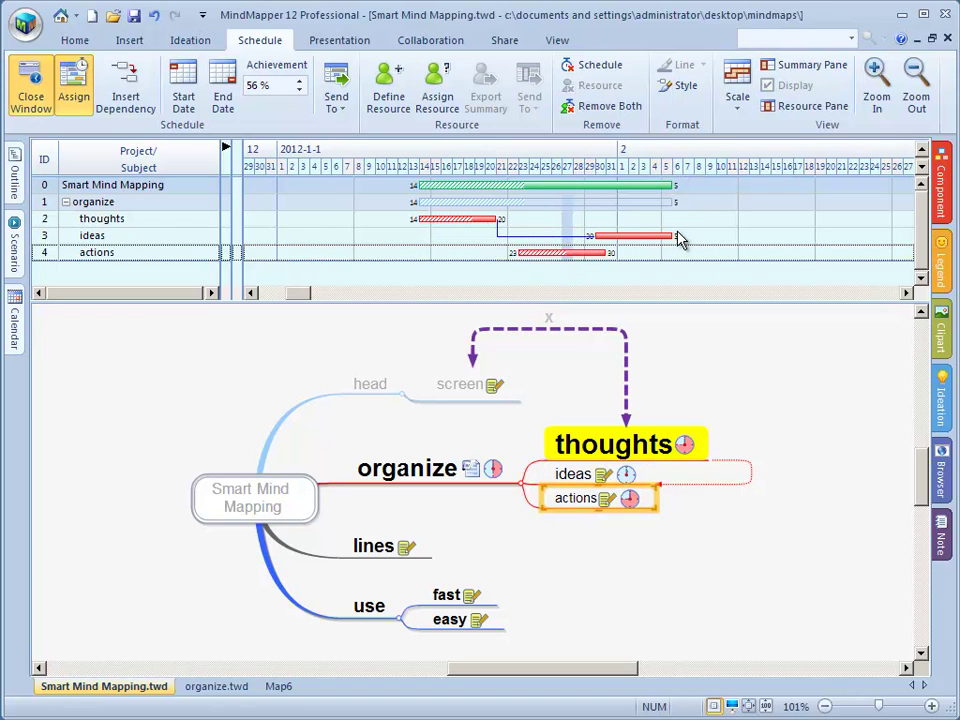
pyautogui.moveTo(597, 252); pyautogui.dragTo(688, 258)
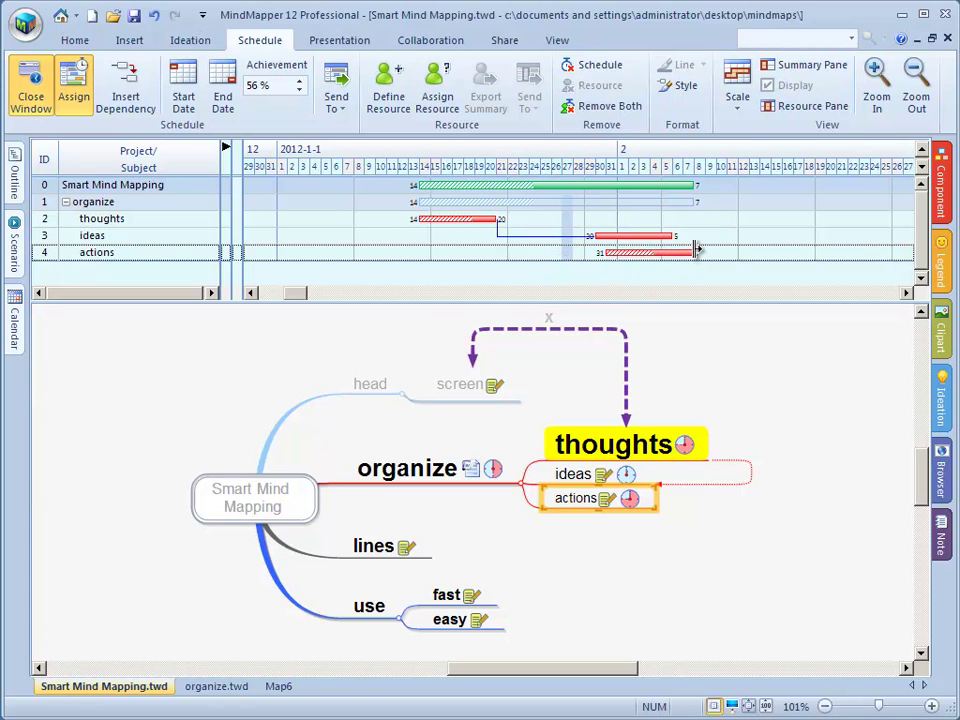
# Step: Shift the whole organize branch about a week earlier, so thoughts runs January 11–17
pyautogui.click(630, 201)
pyautogui.moveTo(630, 201); pyautogui.dragTo(565, 194)
pyautogui.moveTo(660, 203); pyautogui.dragTo(750, 205)
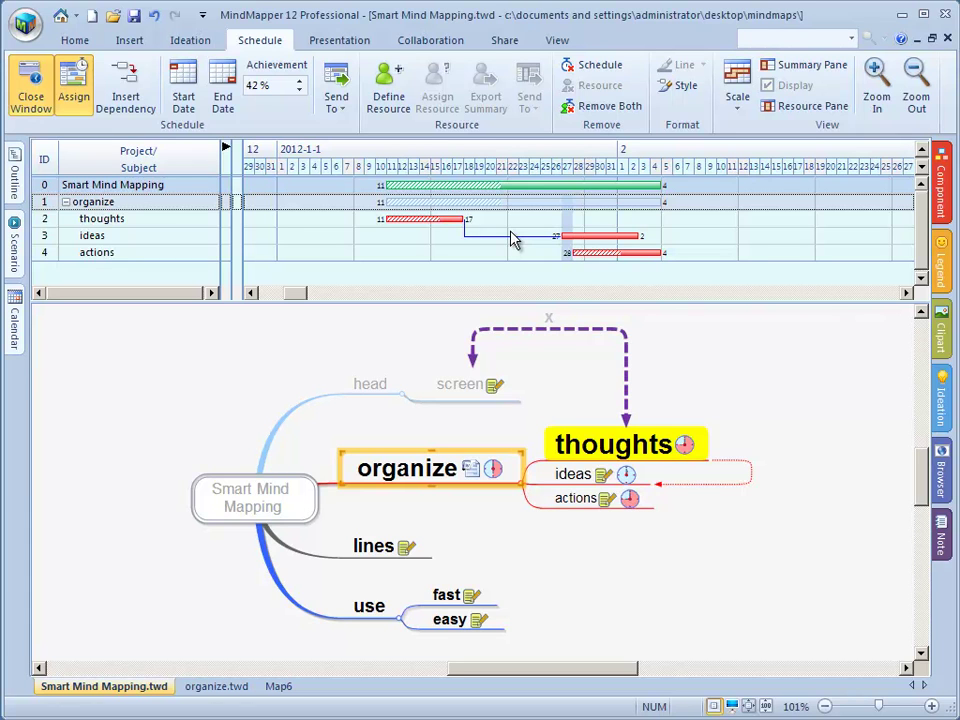
pyautogui.moveTo(925, 487); pyautogui.dragTo(922, 503)
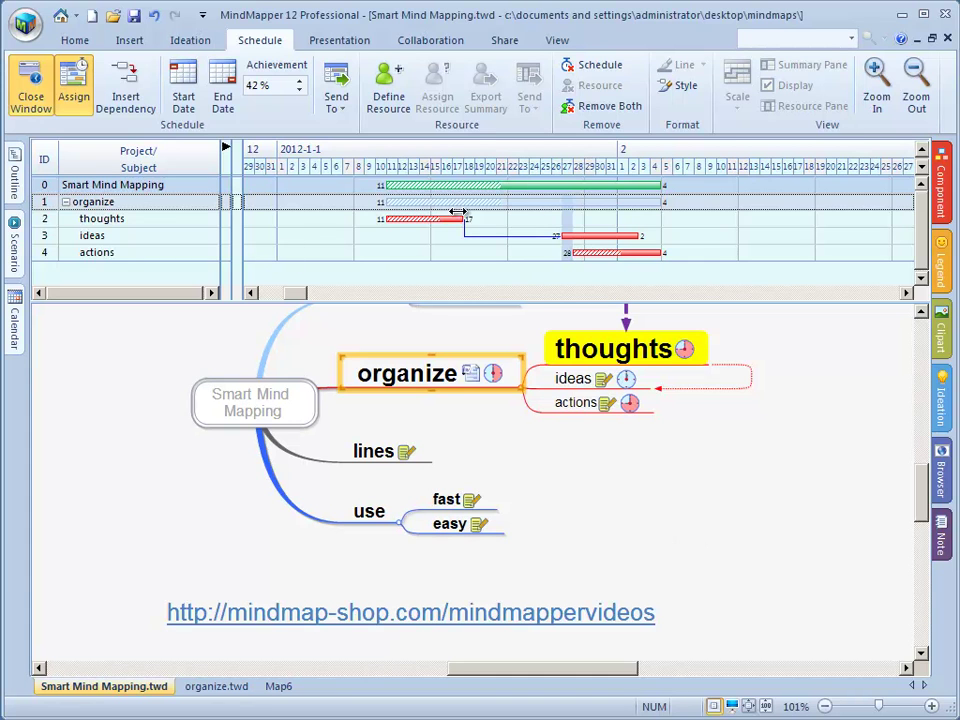
# Step: Toggle the Gantt pane with Ctrl+Shift+G, leaving it hidden
pyautogui.click(692, 236)
pyautogui.hotkey('ctrl', 'shift', 'g')
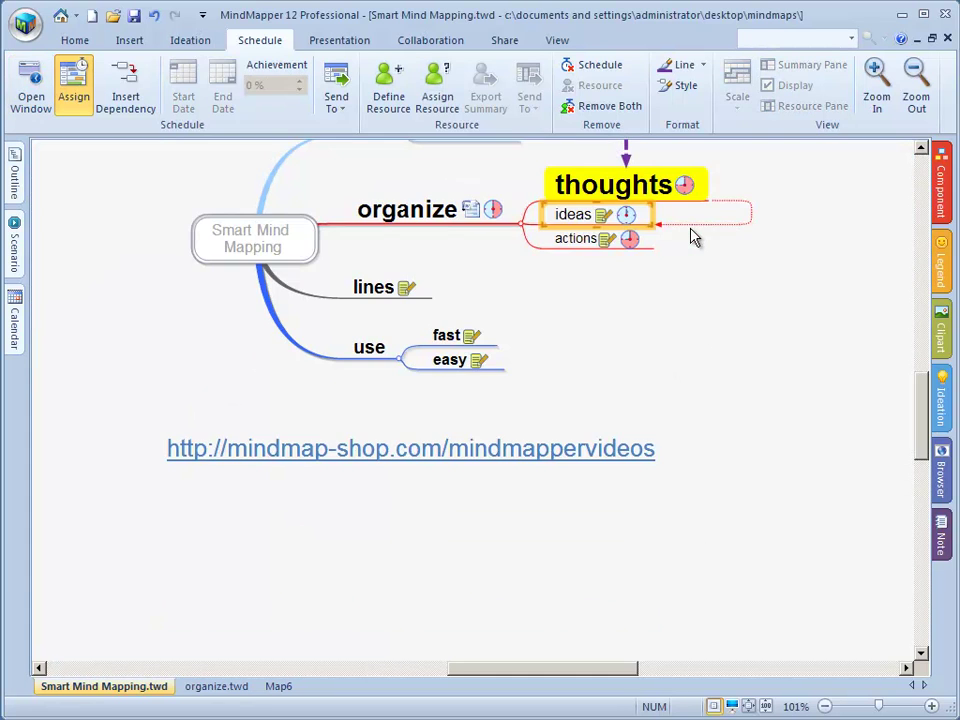
pyautogui.hotkey('ctrl', 'shift', 'g')
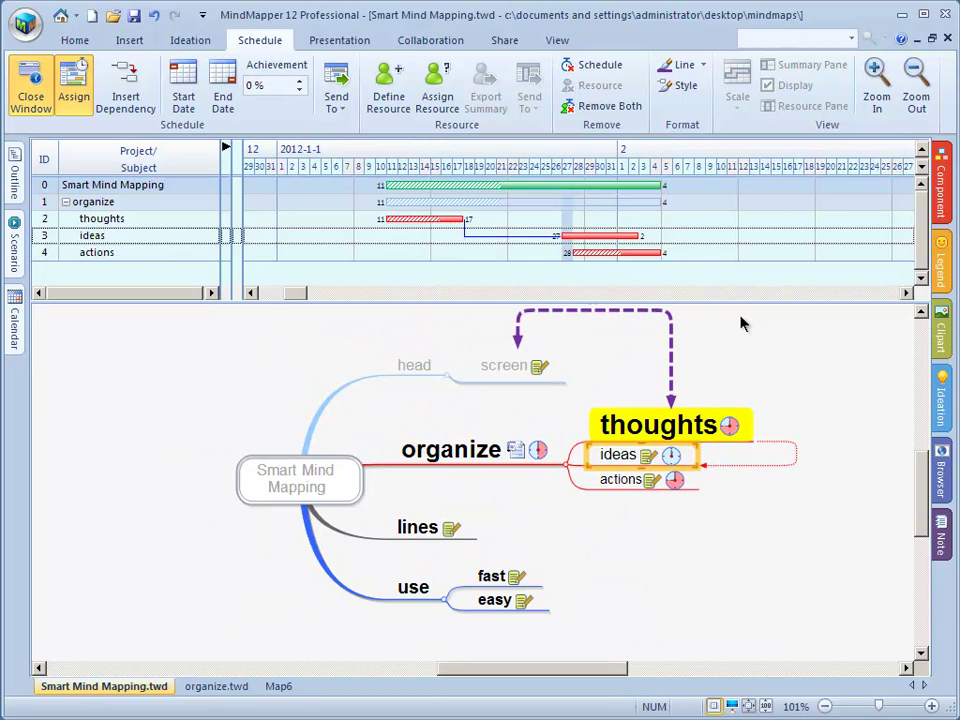
pyautogui.hotkey('ctrl', 'shift', 'g')
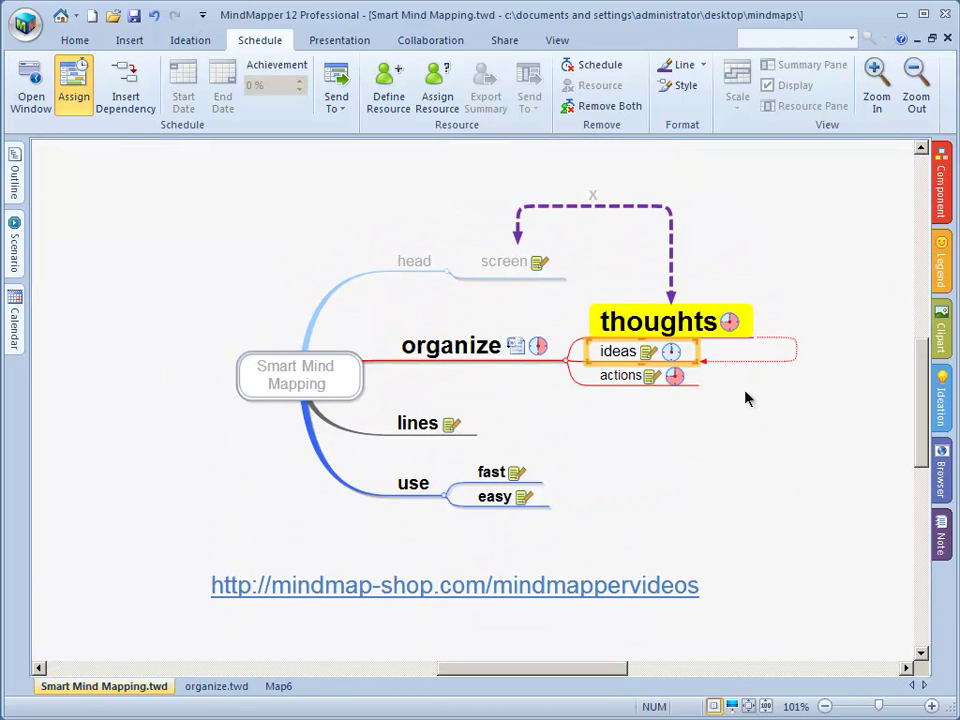